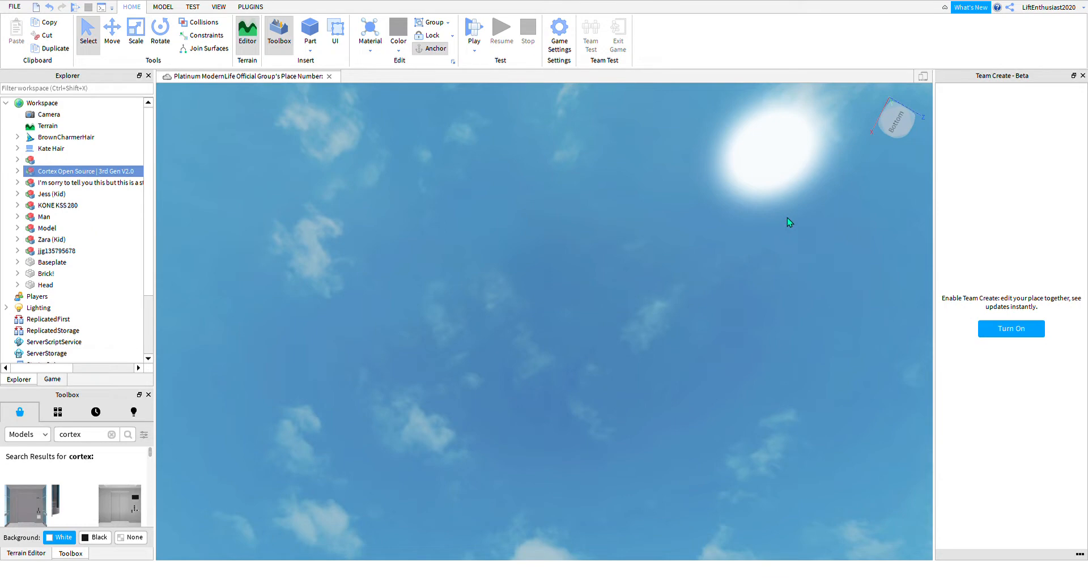
- Examine the Cortex elevator tower and its surroundings on the baseplate from several sides
right_click_drag(787, 218, 699, 353)
key("w")
key("s")
key("w")
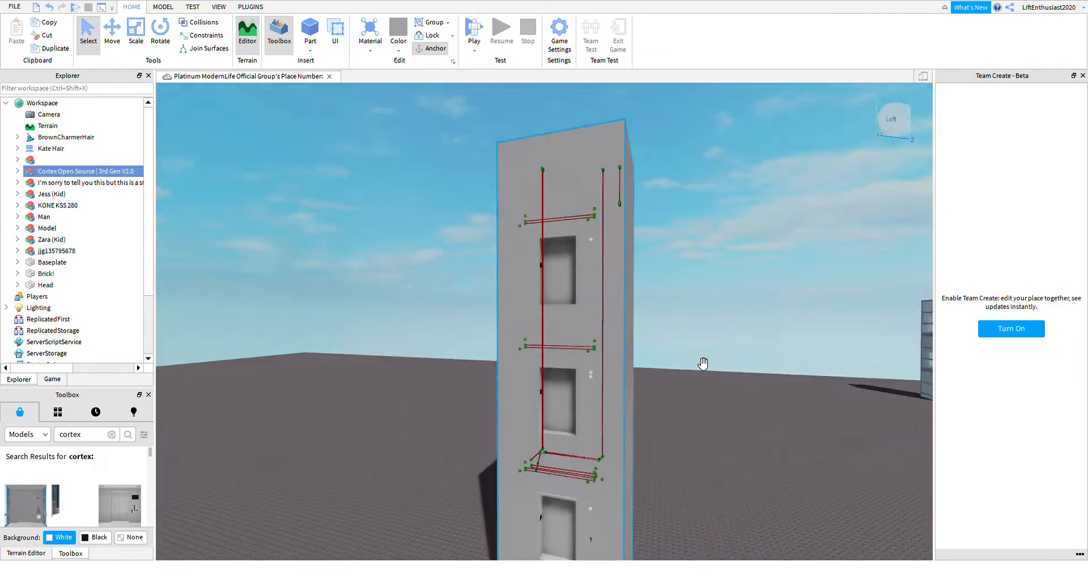
key("w")
mouse_move(703, 358)
right_mouse_down()
mouse_move(682, 361)
mouse_move(704, 358)
mouse_move(694, 345)
mouse_move(703, 358)
right_mouse_up()
key("s")
key("w")
key("w")
right_click_drag(516, 195, 853, 295)
key("w")
right_click_drag(688, 261, 656, 250)
key("w")
- Delete the top-level Model group from the Workspace, keeping the Cortex and KONE KSS 280 elevators
scroll(656, 250, "up", 3)
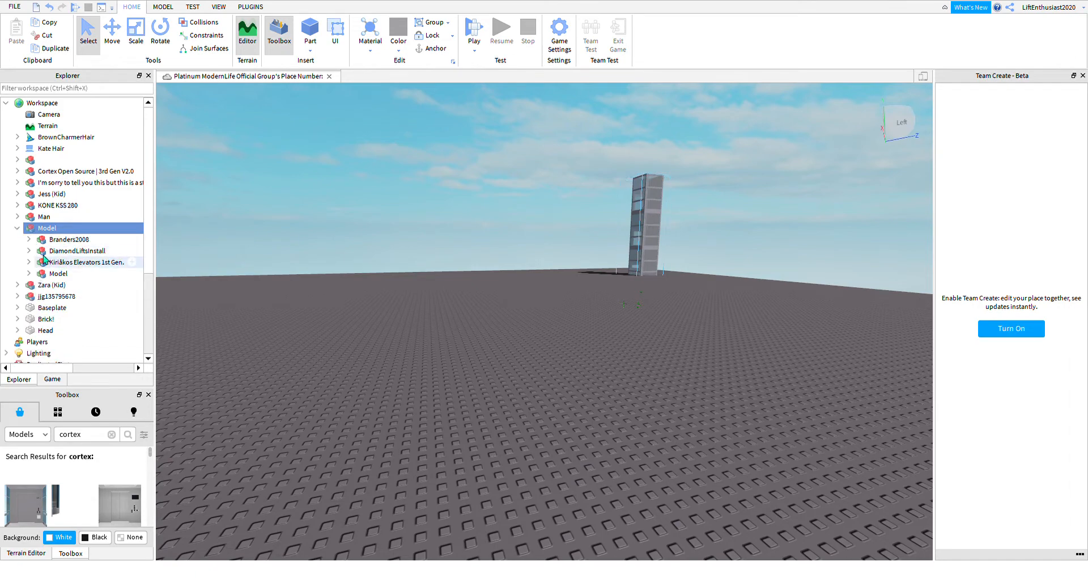
scroll(587, 225, "up", 5)
right_click_drag(587, 225, 442, 225)
left_click(369, 236)
right_click_drag(368, 236, 466, 240)
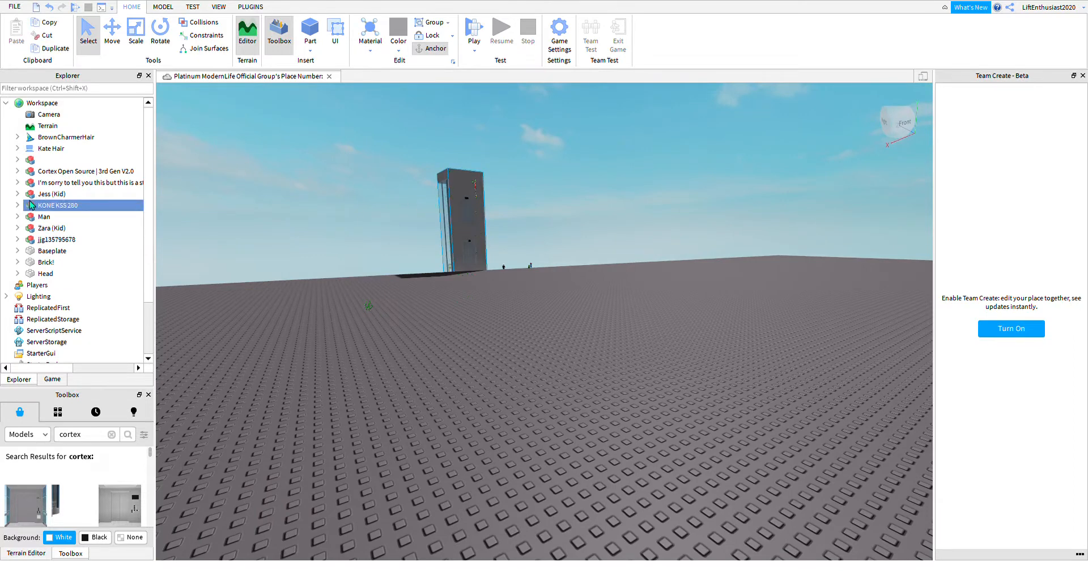
- Expand the KONE KSS 280 model to inspect its contents and view its elevator shaft up close
right_click_drag(183, 199, 182, 198)
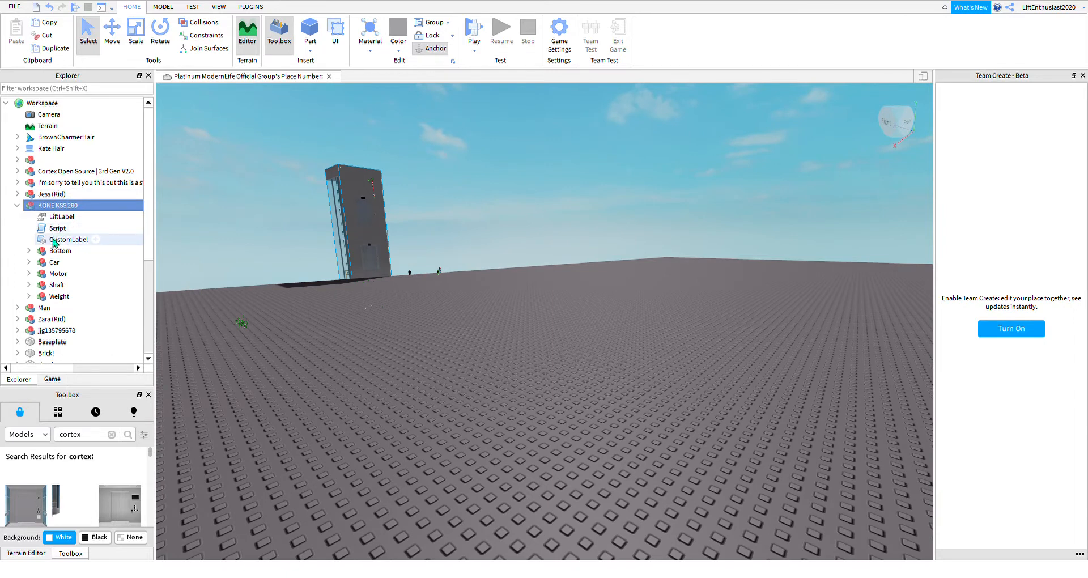
right_click_drag(426, 230, 386, 246)
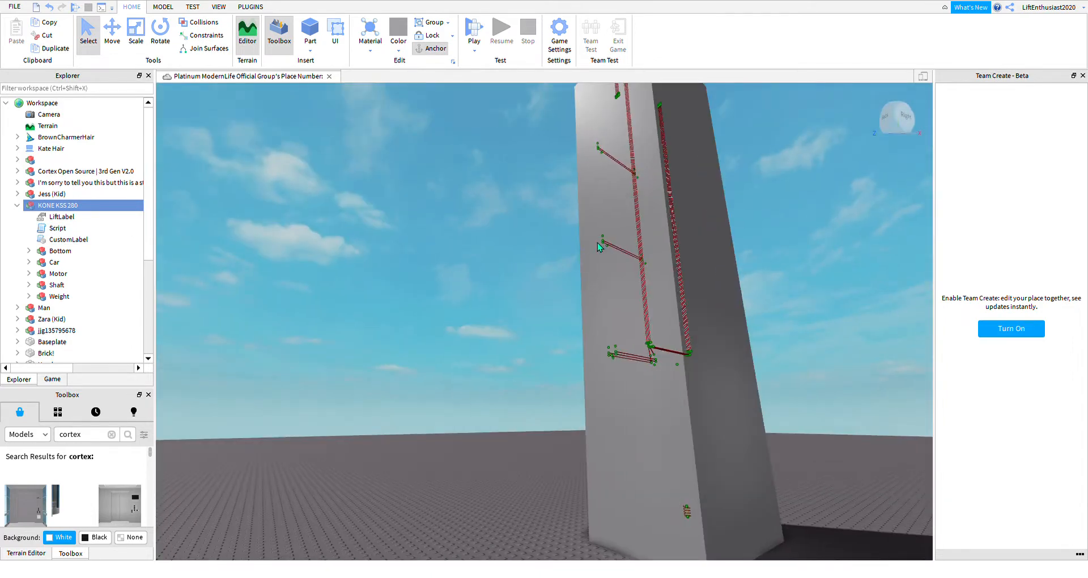
left_click(611, 272)
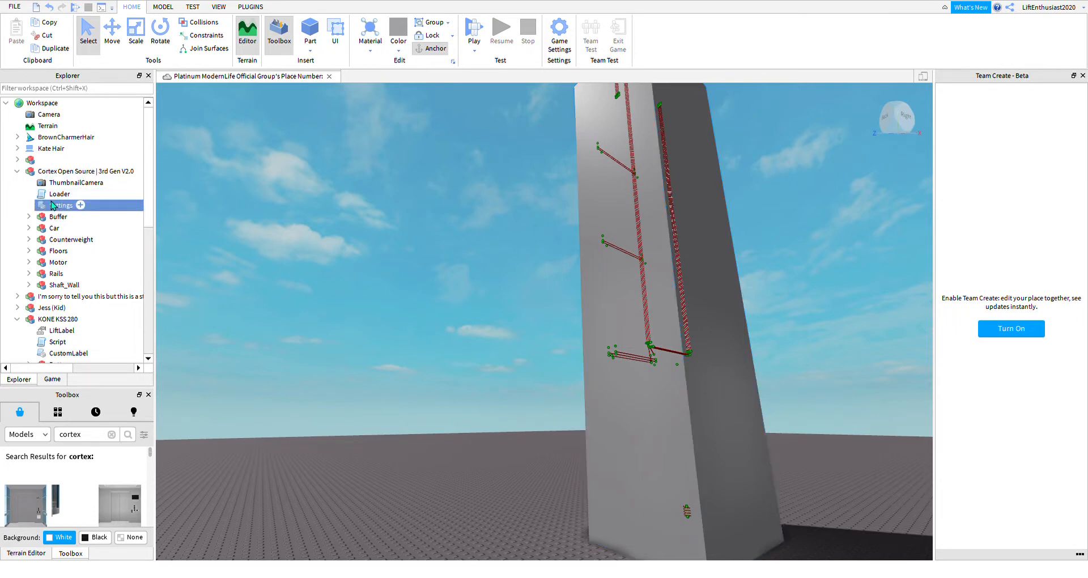
- Review the code of the Cortex elevator's Settings and Loader scripts, closing each one
double_click(53, 205)
scroll(380, 142, "down", 20)
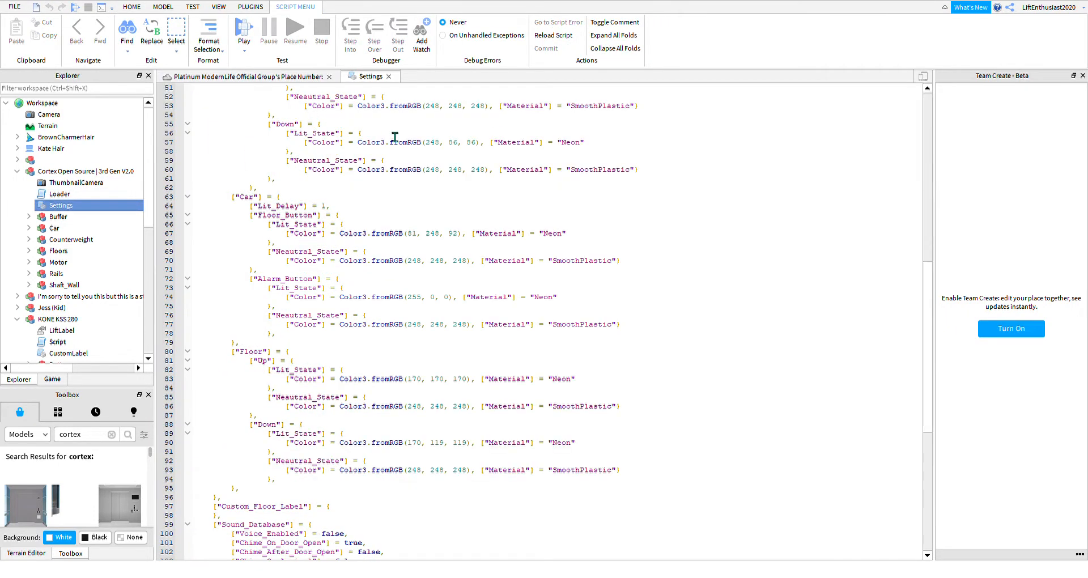
left_click(389, 77)
right_click_drag(342, 100, 397, 132)
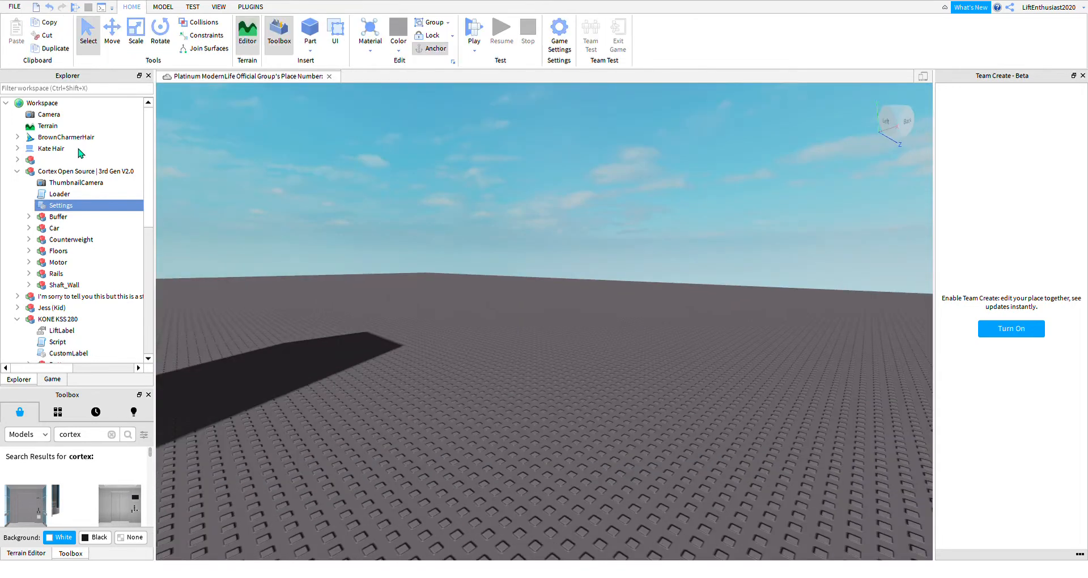
double_click(56, 194)
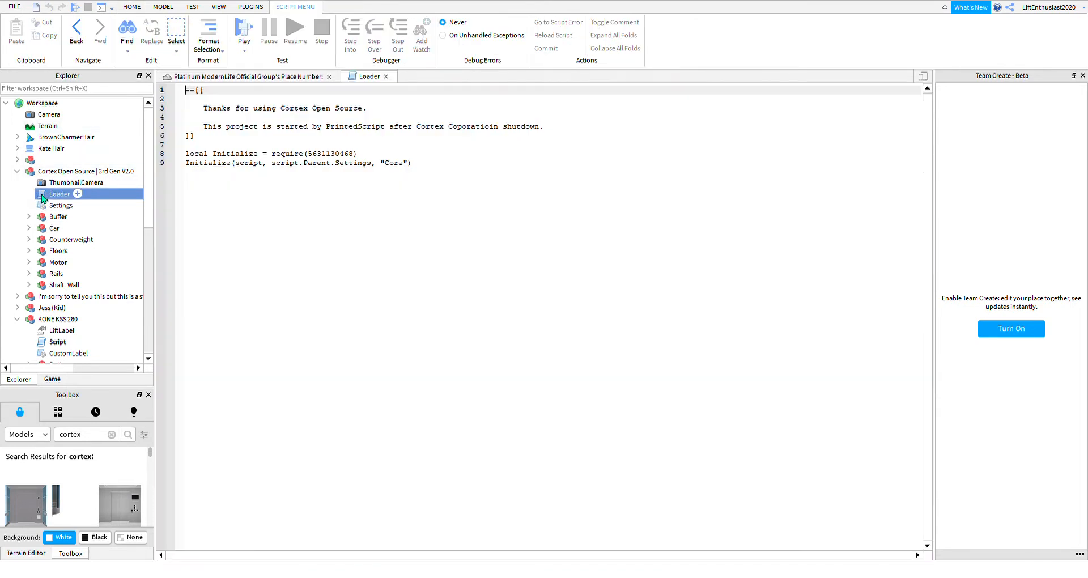
left_click(386, 76)
right_click_drag(503, 123, 476, 172)
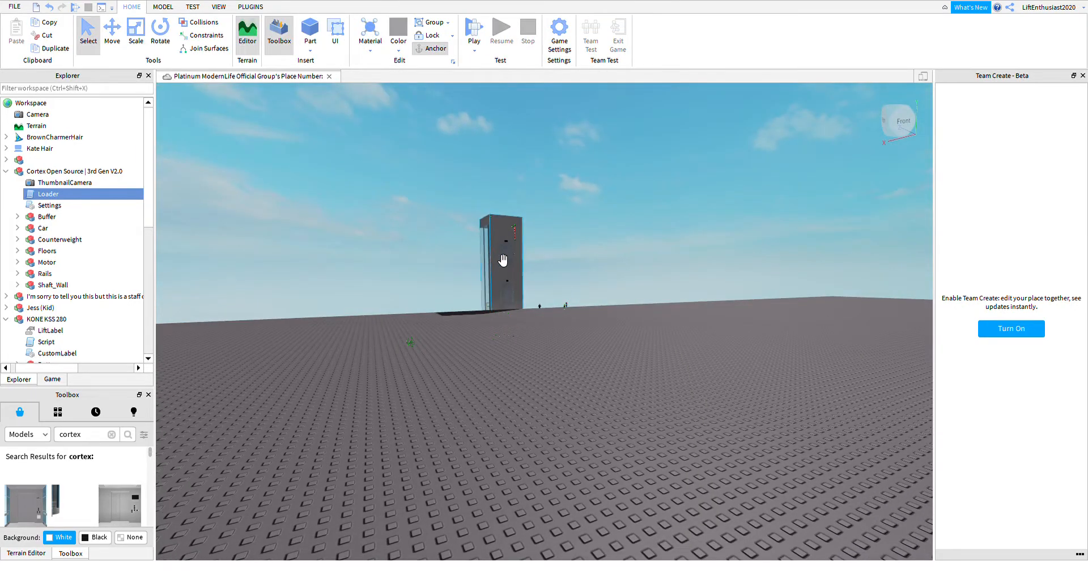
- Read through the KONE KSS 280 model's Script down to its initialization line and close it
left_click(62, 319)
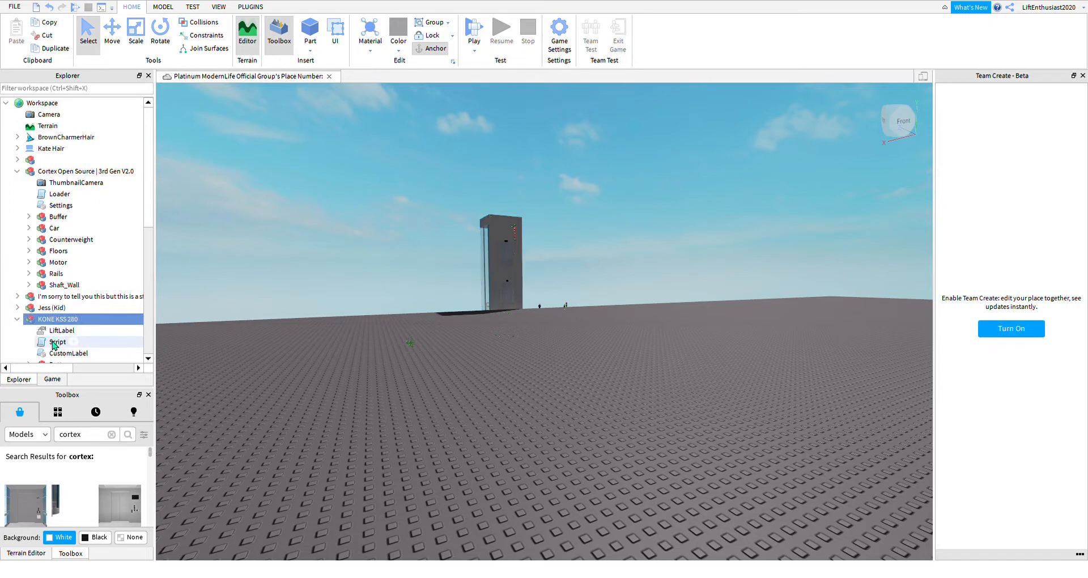
double_click(56, 342)
scroll(389, 137, "down", 20)
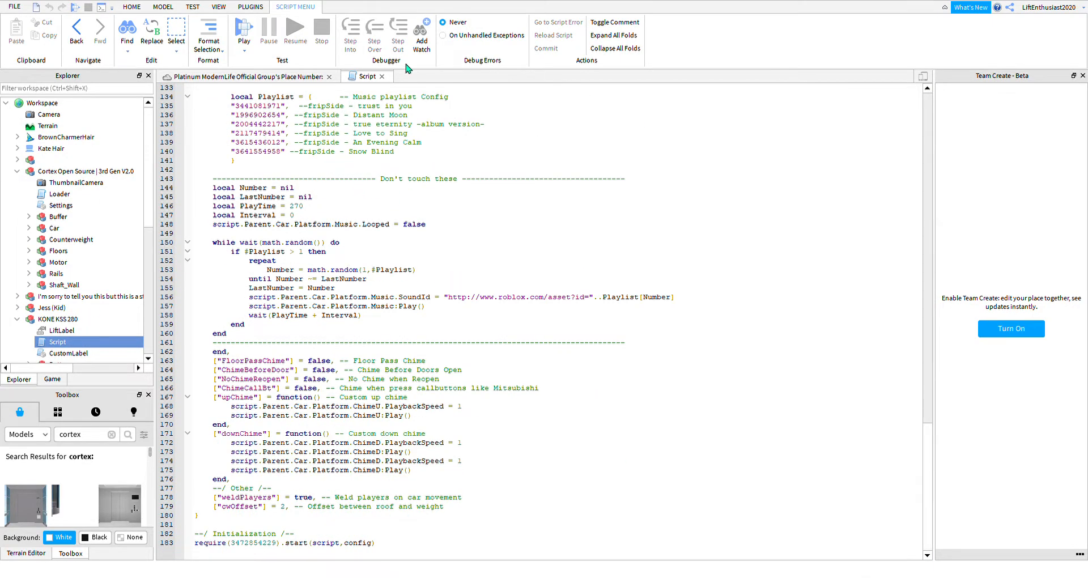
left_click(382, 76)
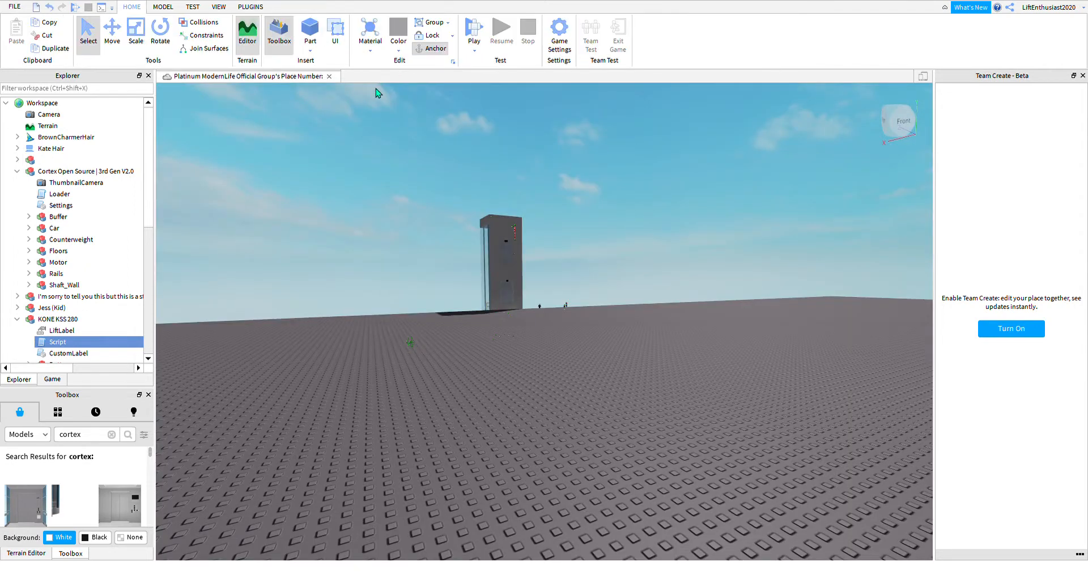
- Reopen the Cortex Settings script, review its door, movement, sensor and color sections, and close it
double_click(61, 205)
scroll(340, 192, "down", 20)
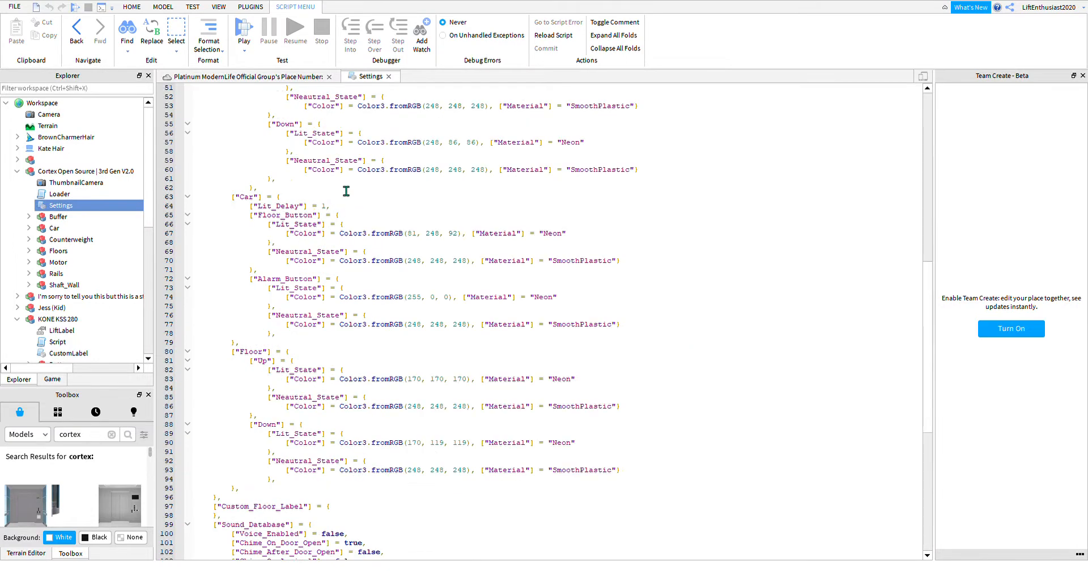
scroll(383, 208, "up", 20)
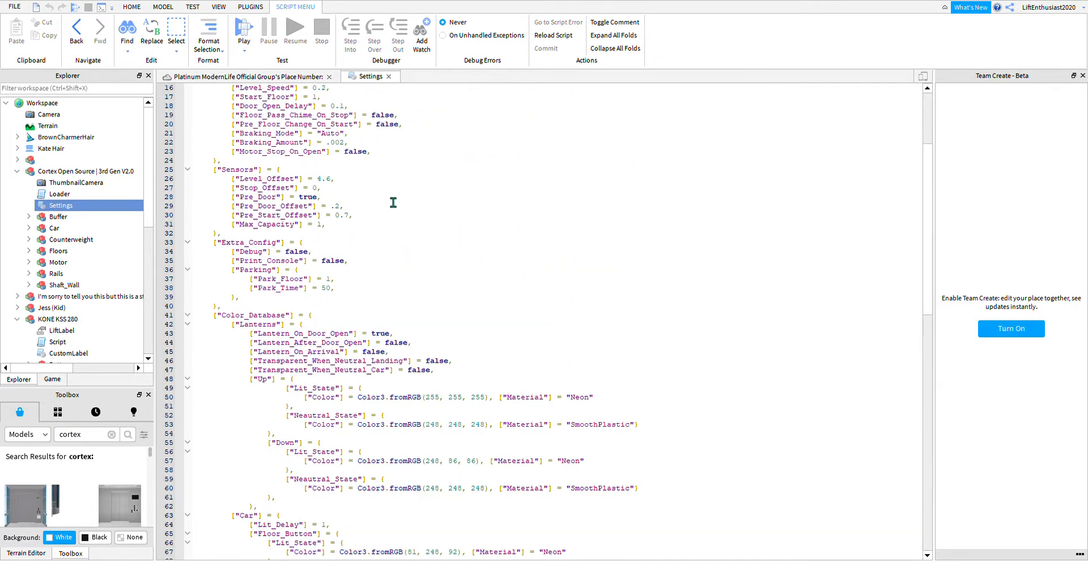
scroll(389, 123, "down", 6)
scroll(389, 141, "up", 6)
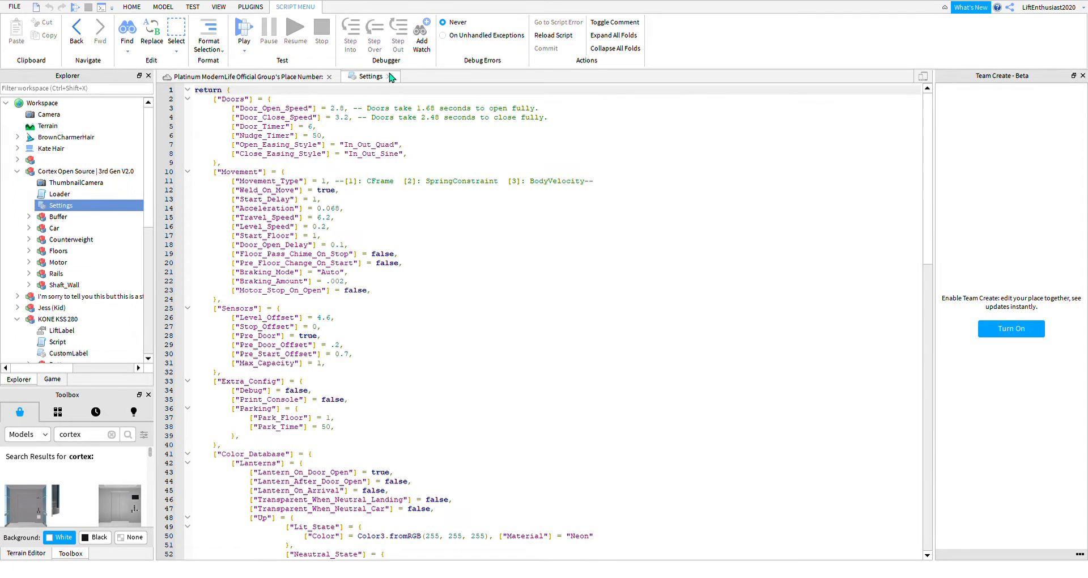
left_click(389, 76)
- Select the Cortex elevator tower and expand its Floors group to inspect which section each floor model covers
right_click_drag(495, 195, 447, 254)
key("w")
key("a")
key("s")
left_click(447, 253)
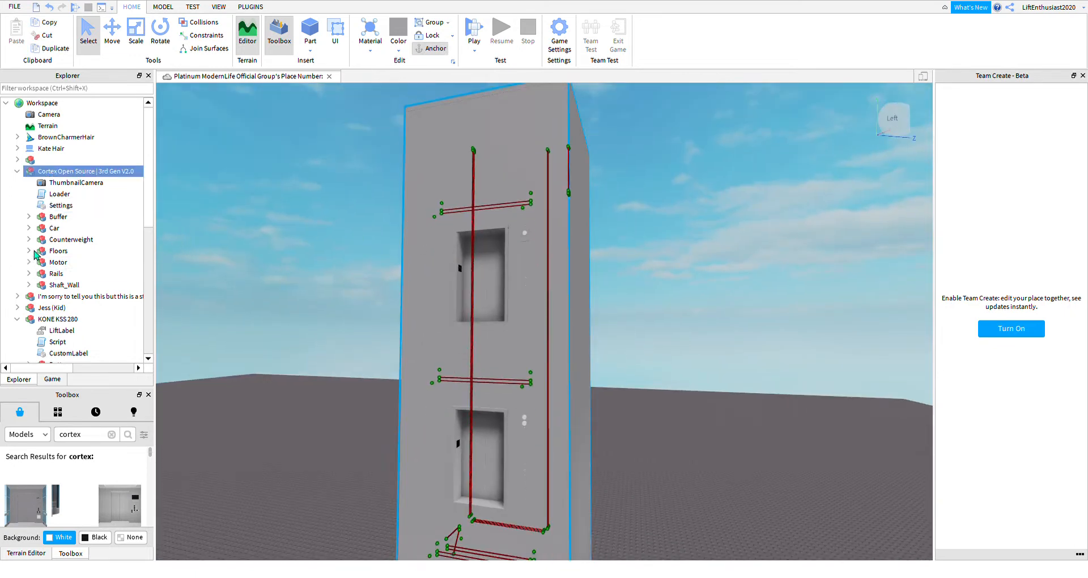
right_click_drag(356, 237, 353, 248)
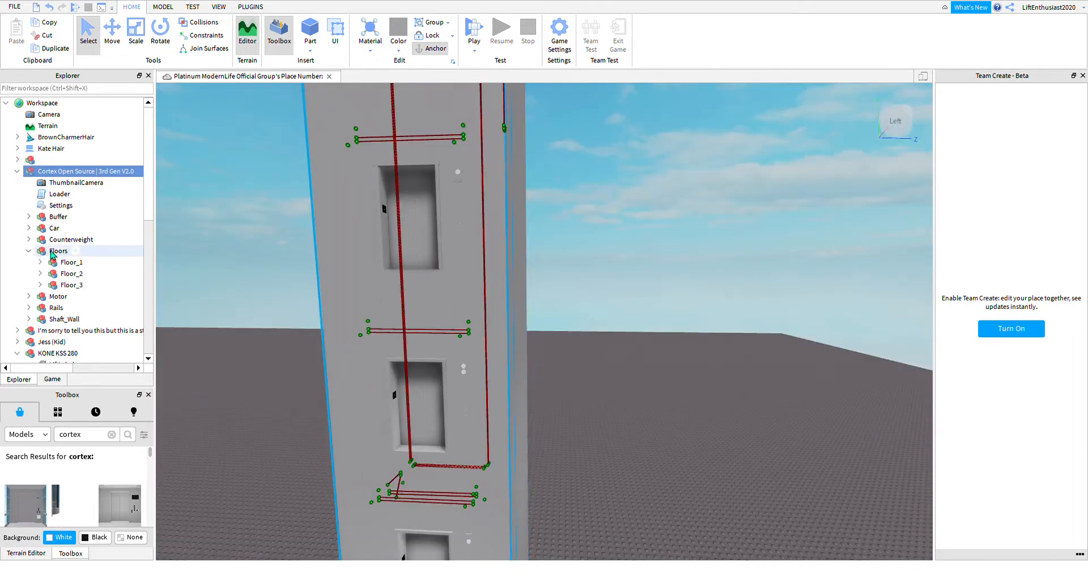
left_click(53, 253)
right_click_drag(403, 243, 193, 267)
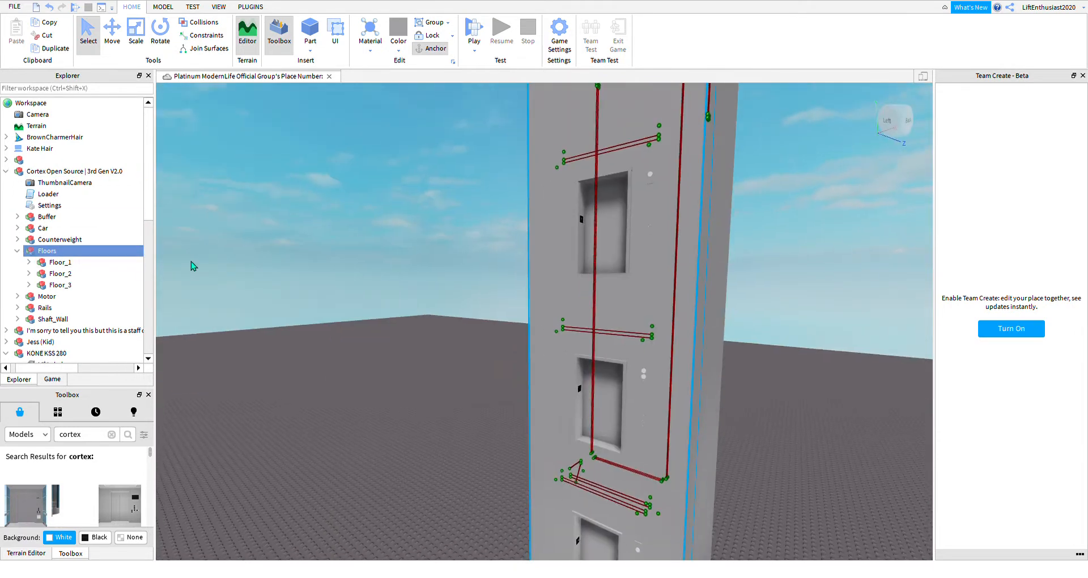
right_click_drag(396, 171, 377, 193)
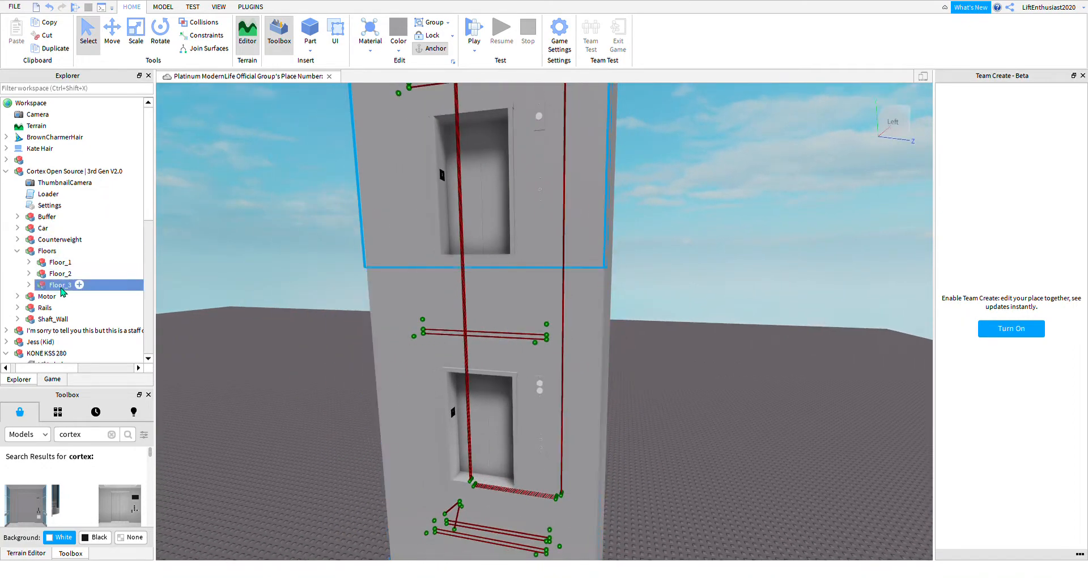
- Duplicate the Floor_2 model inside the Cortex elevator's Floors group and activate the Move tool
right_click_drag(374, 273, 379, 268)
key("w")
key("s")
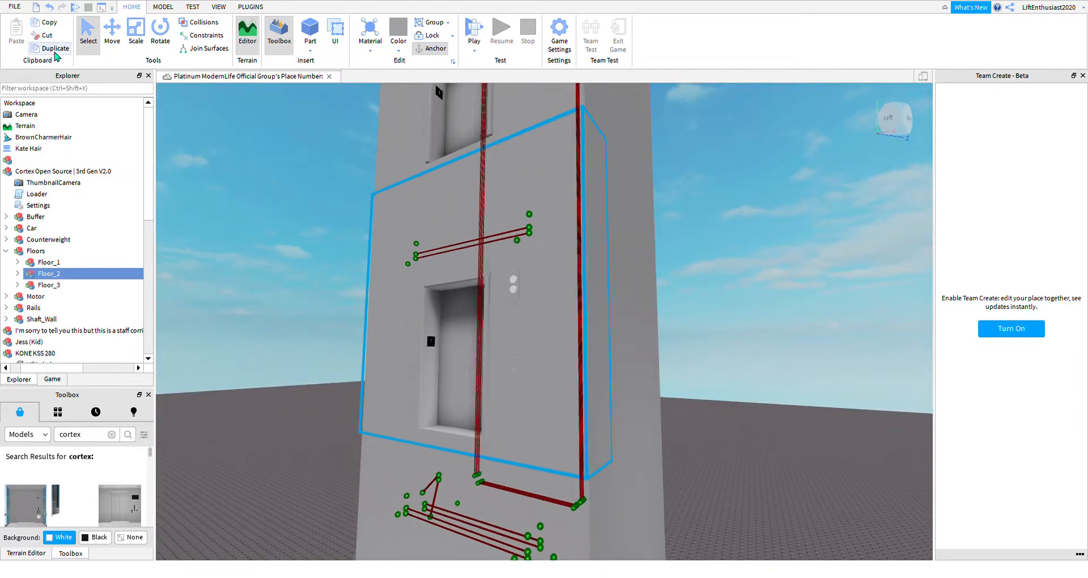
key("ctrl+d")
left_click(115, 38)
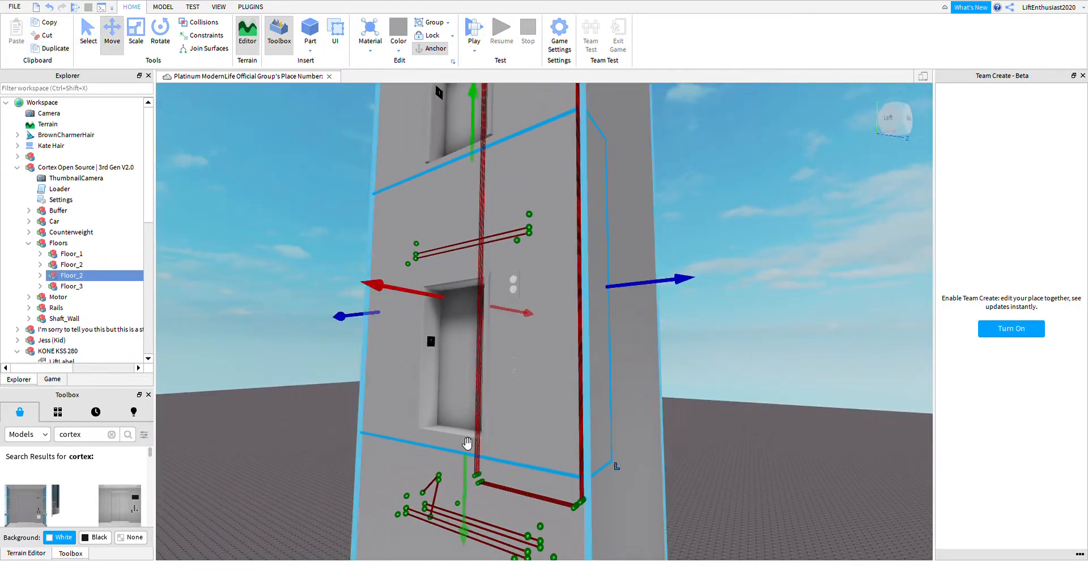
- Move the duplicated Floor_2 section straight up the shaft so it lines up with the third floor's doorway
left_click_drag(470, 485, 494, 426)
key("w")
right_click_drag(494, 426, 494, 423)
key("s")
key("w")
right_click_drag(493, 381, 495, 353)
key("s")
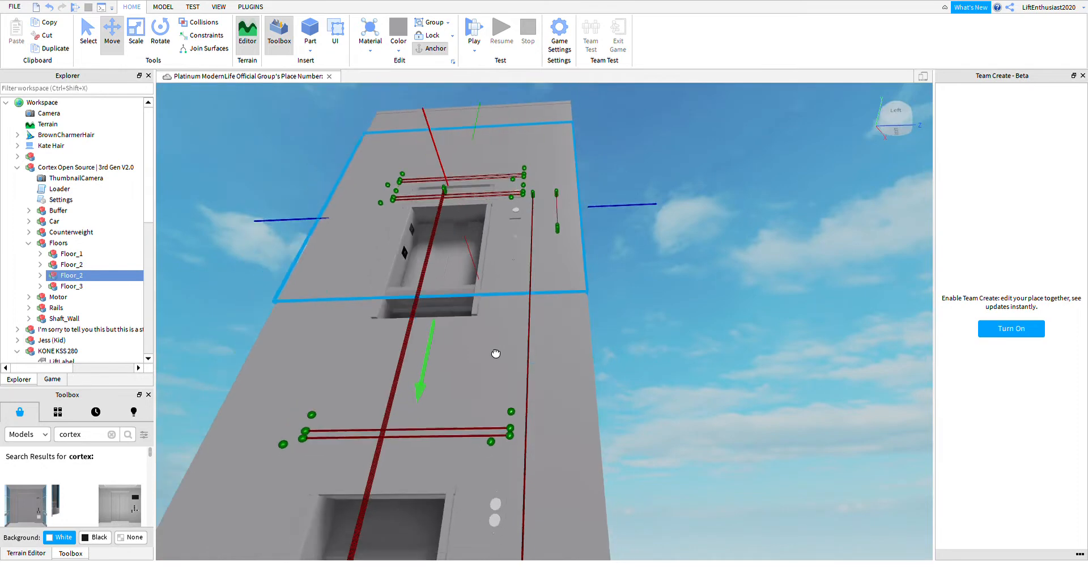
left_click_drag(496, 371, 497, 376)
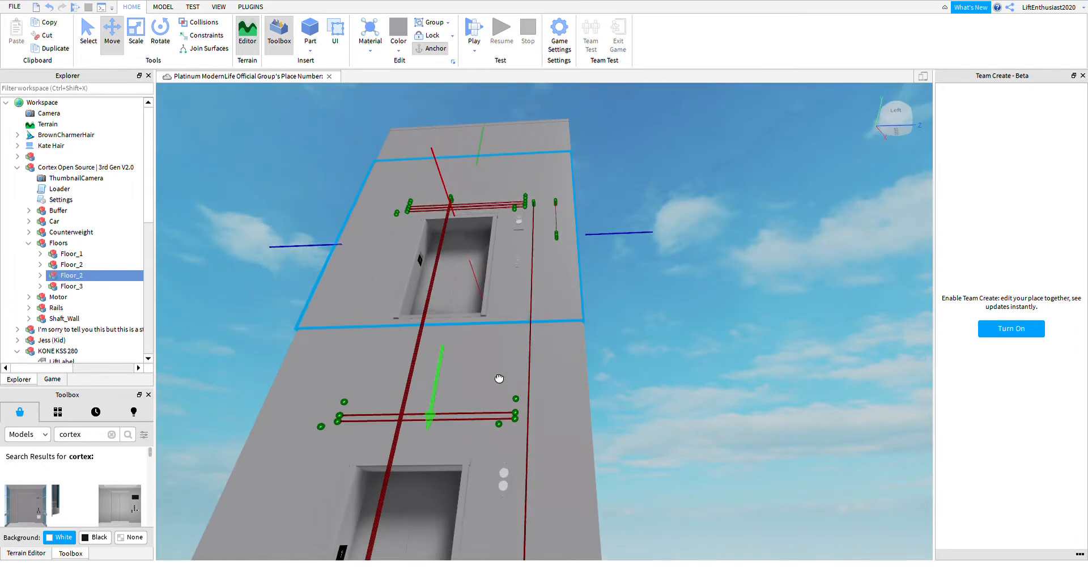
left_click_drag(500, 382, 496, 380)
right_click_drag(497, 379, 498, 379)
key("w")
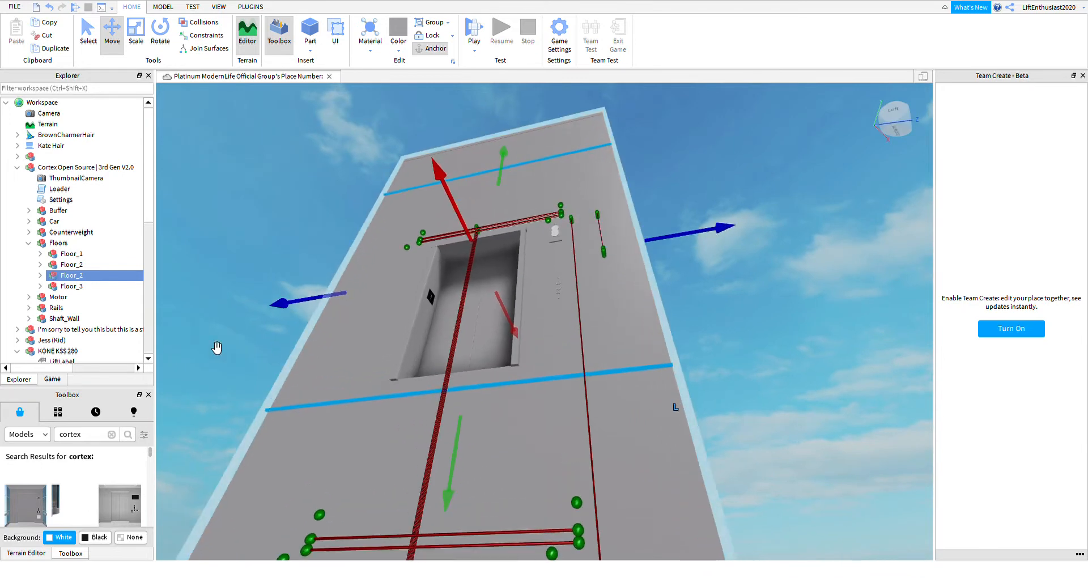
- Rename the duplicated Floor_2 model as Floor_3
double_click(80, 279)
key("Escape")
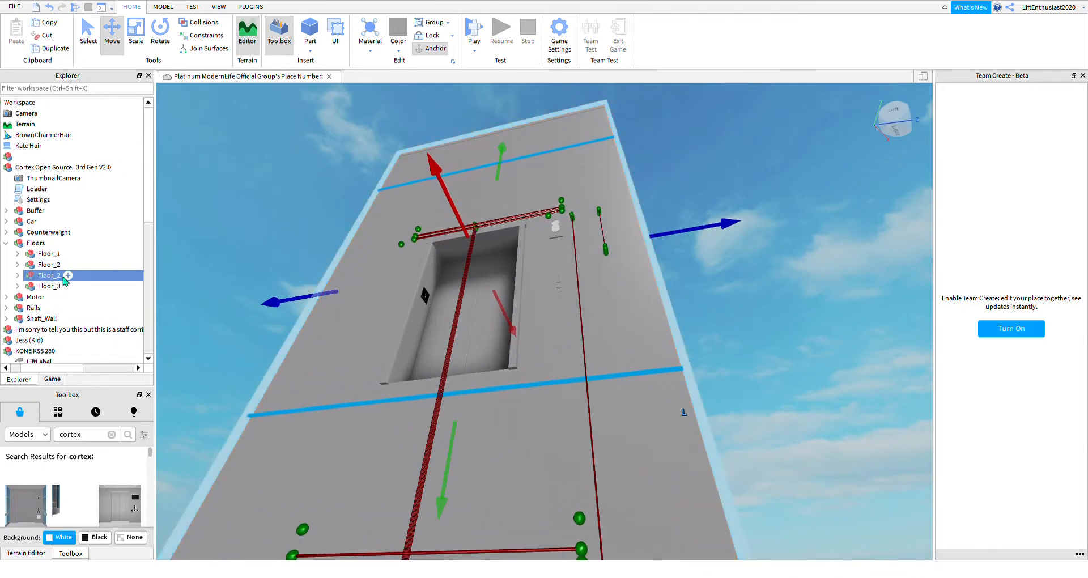
double_click(63, 279)
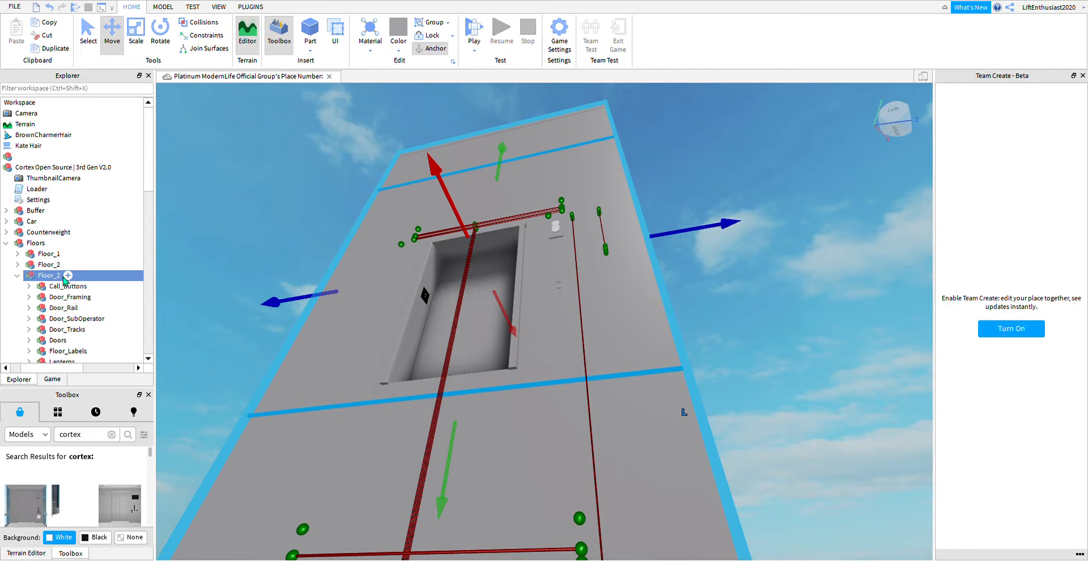
double_click(63, 277)
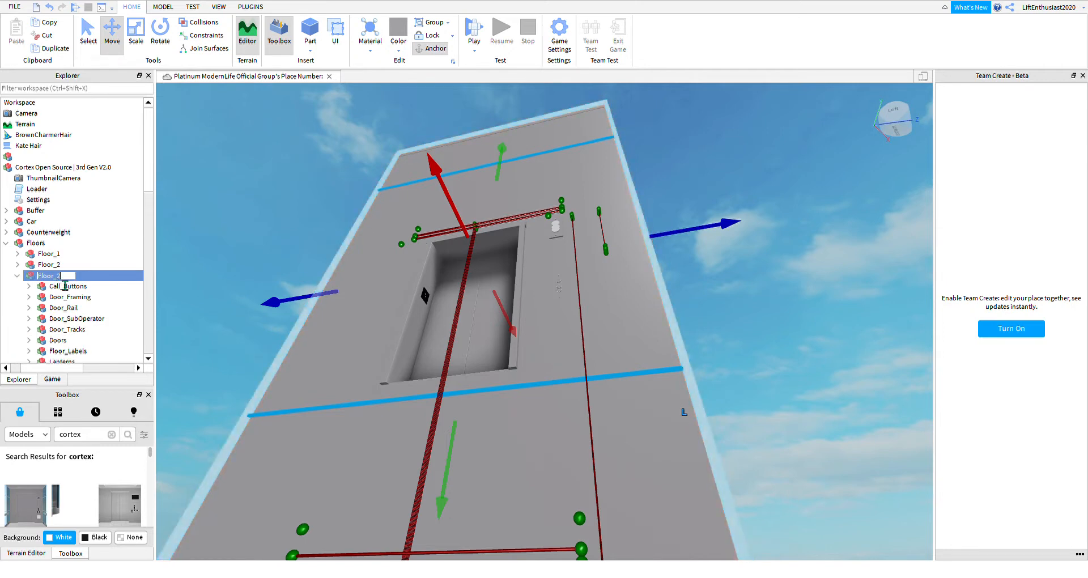
right_click_drag(236, 240, 39, 291)
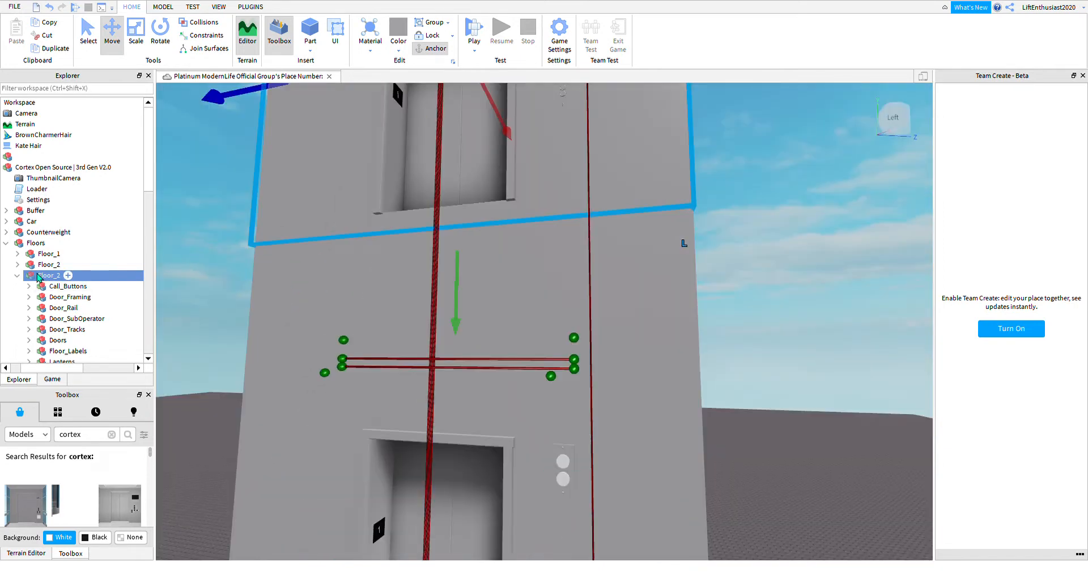
right_click_drag(377, 166, 376, 196)
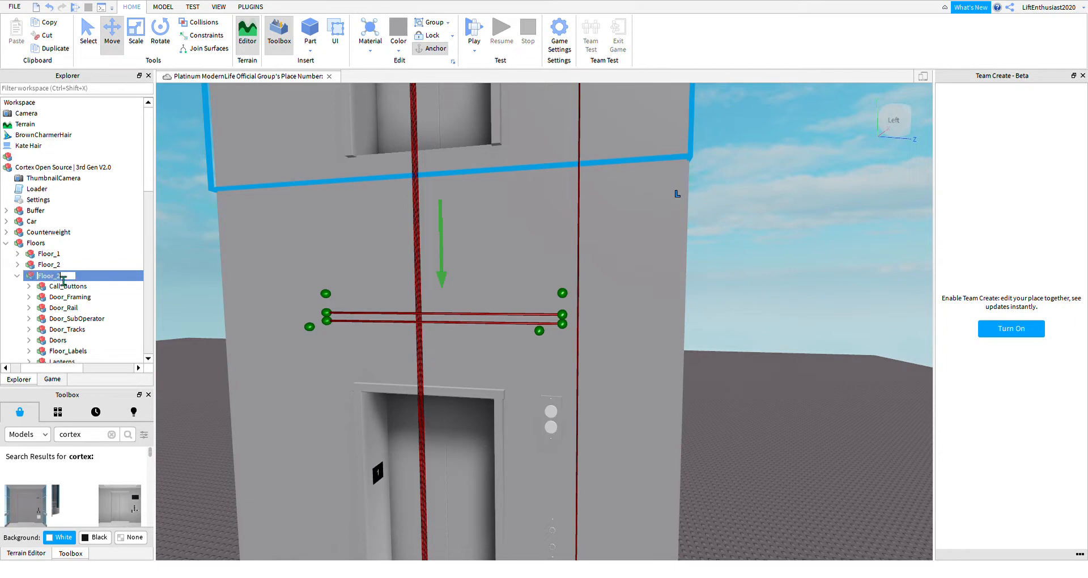
key("BackSpace")
type("3")
key("Return")
- Duplicate the Floor_3 model inside the elevator's Floors group
right_click_drag(380, 202, 379, 221)
key("s")
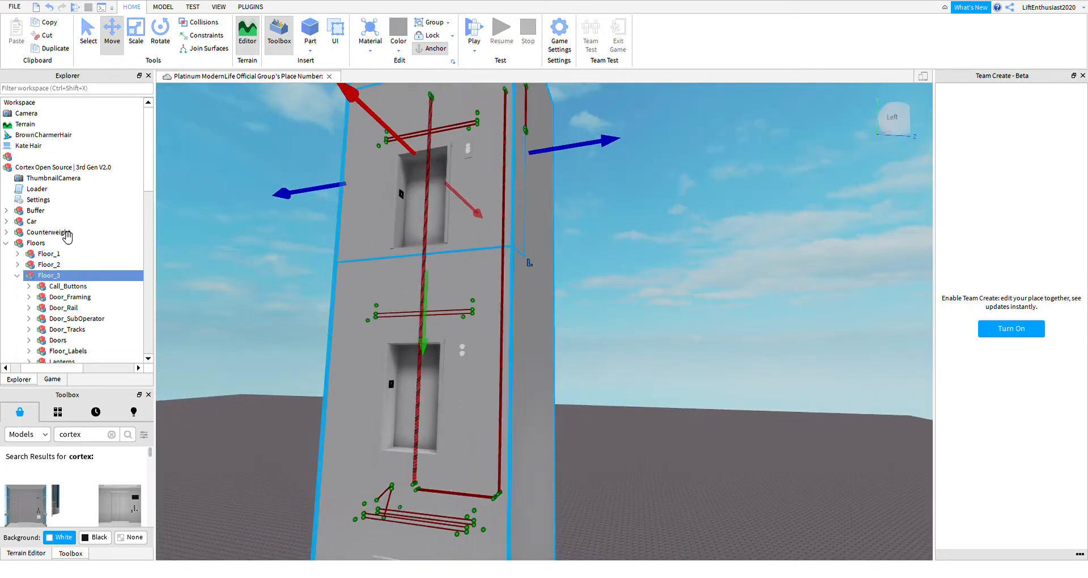
scroll(40, 248, "down", 7)
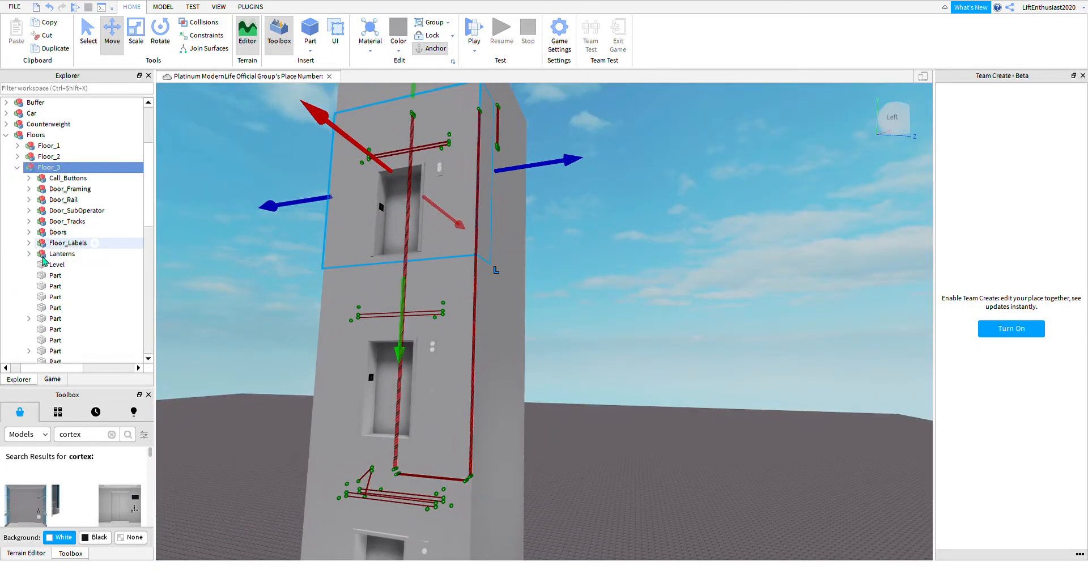
scroll(41, 245, "up", 3)
scroll(71, 312, "down", 3)
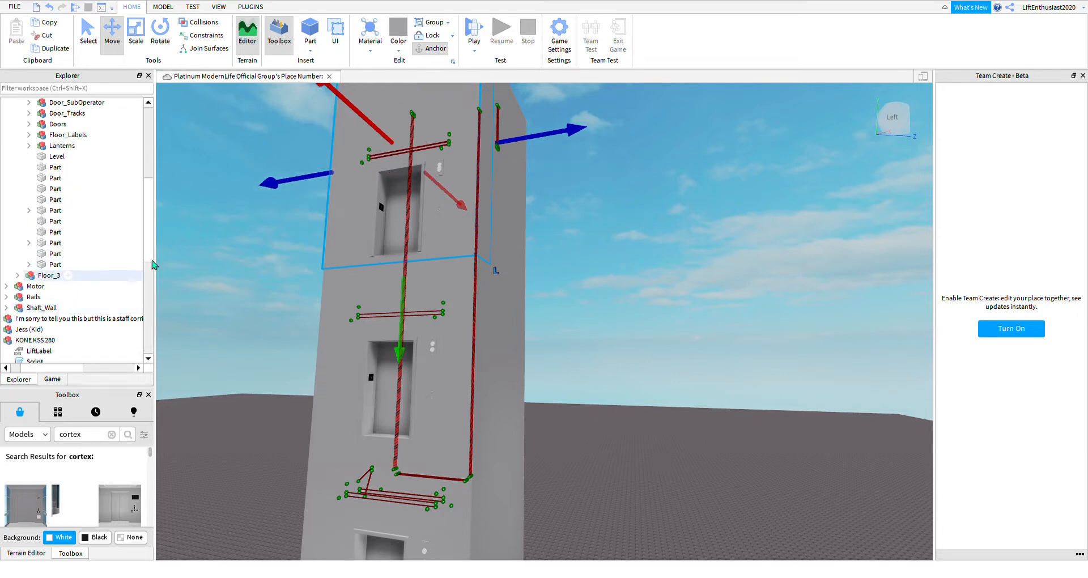
- Move the duplicated Floor_3 section straight up the shaft so it forms another storey above the third floor
left_click_drag(412, 282, 410, 277)
right_click_drag(412, 282, 410, 277)
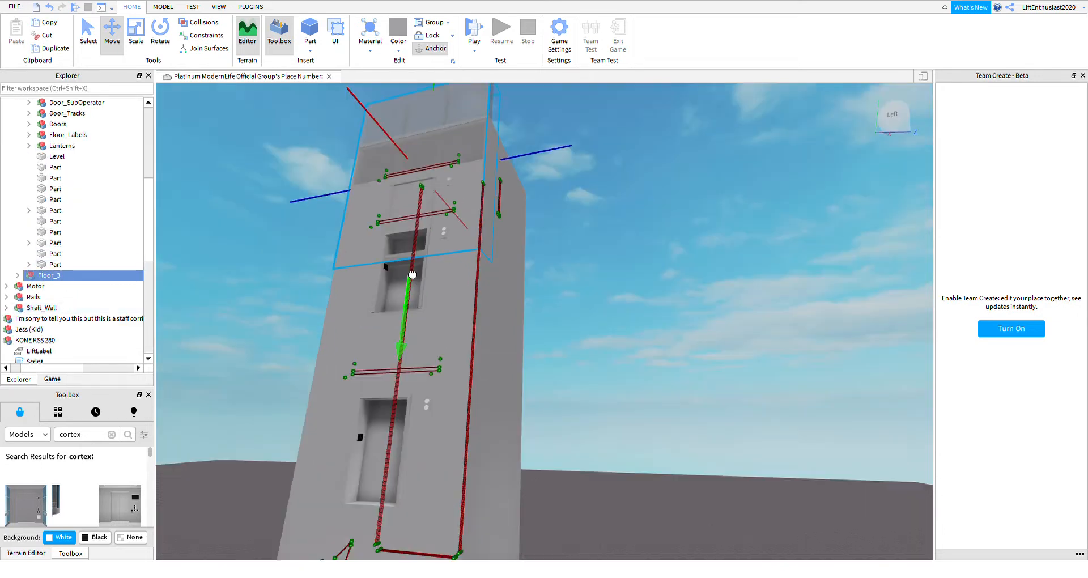
left_click_drag(410, 276, 413, 284)
right_click_drag(410, 277, 413, 284)
left_click_drag(413, 284, 407, 281)
right_click_drag(413, 284, 407, 282)
left_click_drag(407, 281, 413, 281)
scroll(416, 287, "up", 3)
right_click_drag(416, 288, 413, 282)
left_click_drag(413, 281, 433, 310)
scroll(413, 282, "down", 5)
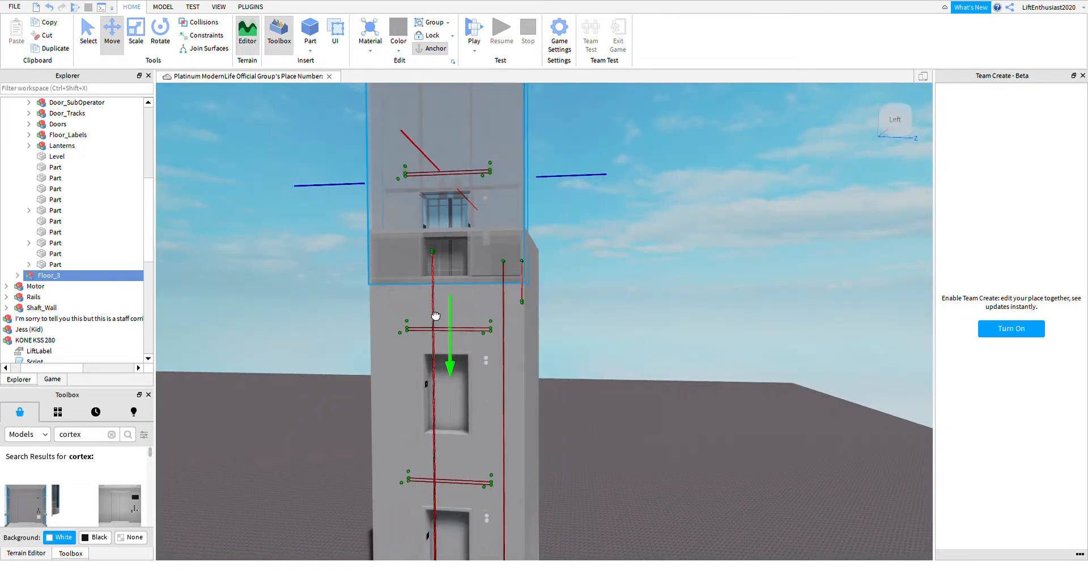
left_click_drag(435, 316, 435, 316)
right_click_drag(555, 287, 558, 286)
left_click_drag(579, 336, 582, 341)
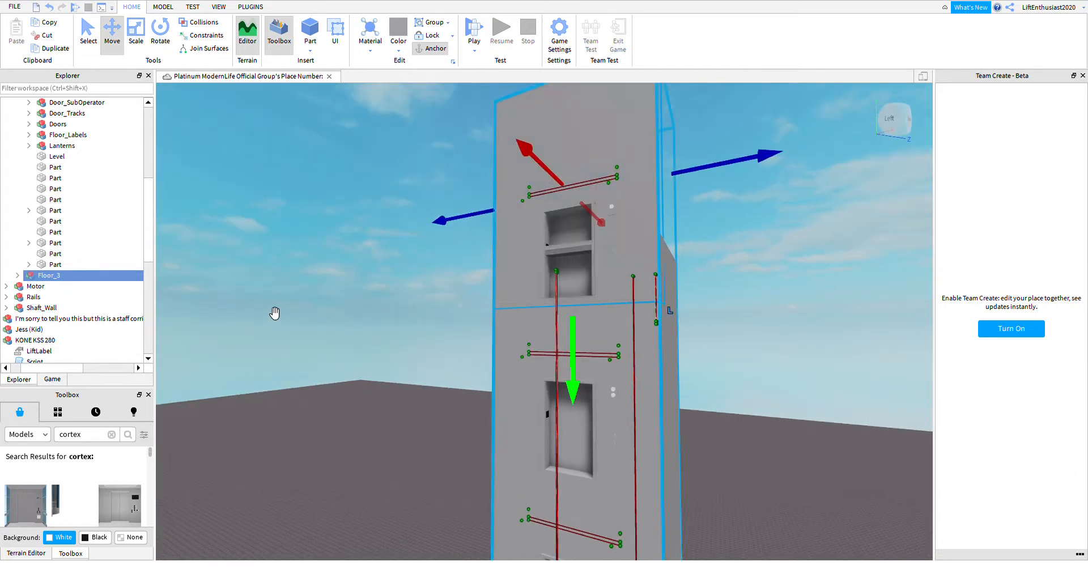
- Rename the duplicated Floor_3 model as Floor_4
key("d")
key("w")
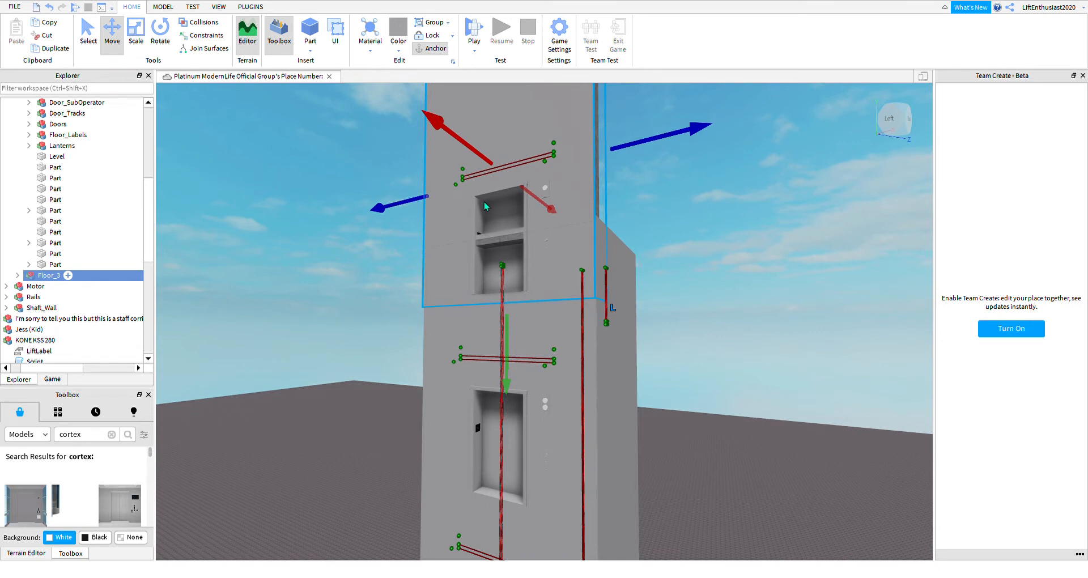
right_click_drag(481, 233, 482, 249)
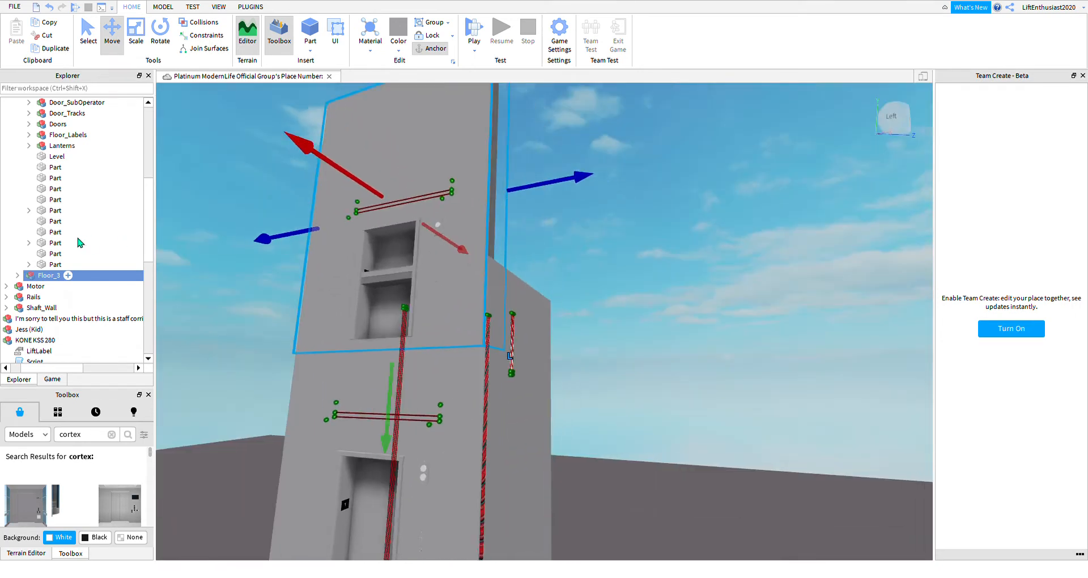
key("d")
key("w")
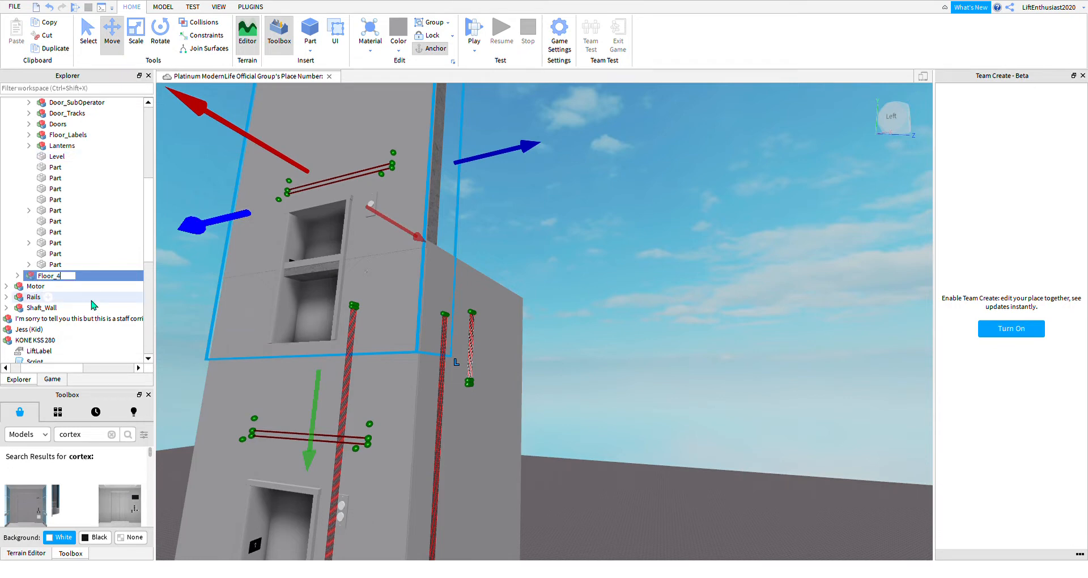
- Inspect the elevator tower around the Floor_4 section and expand the Shaft_Wall group
key("d")
right_click_drag(647, 289, 571, 269)
key("s")
key("w")
key("w")
key("w")
key("w")
key("w")
key("w")
mouse_move(596, 243)
right_mouse_down()
mouse_move(593, 223)
mouse_move(600, 246)
mouse_move(586, 237)
right_mouse_up()
key("w")
key("d")
key("d")
right_click_drag(473, 261, 374, 269)
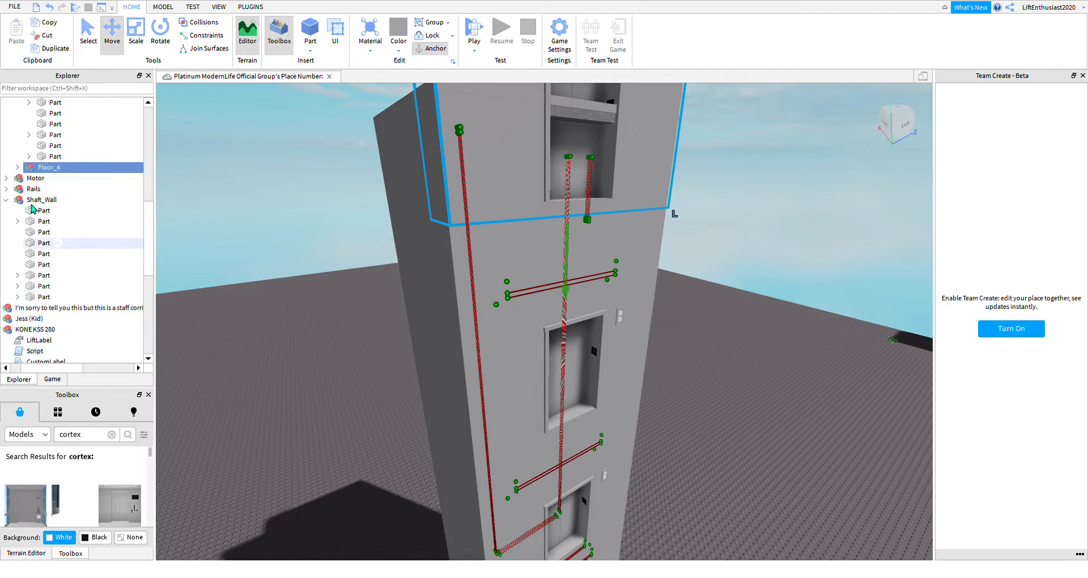
- Select parts of the Shaft_Wall group one by one to examine which shaft surface each covers
right_click_drag(440, 245, 405, 246)
key("w")
scroll(440, 248, "up", 6)
scroll(442, 252, "down", 6)
right_click_drag(445, 296, 446, 316)
scroll(447, 316, "up", 6)
scroll(447, 319, "down", 8)
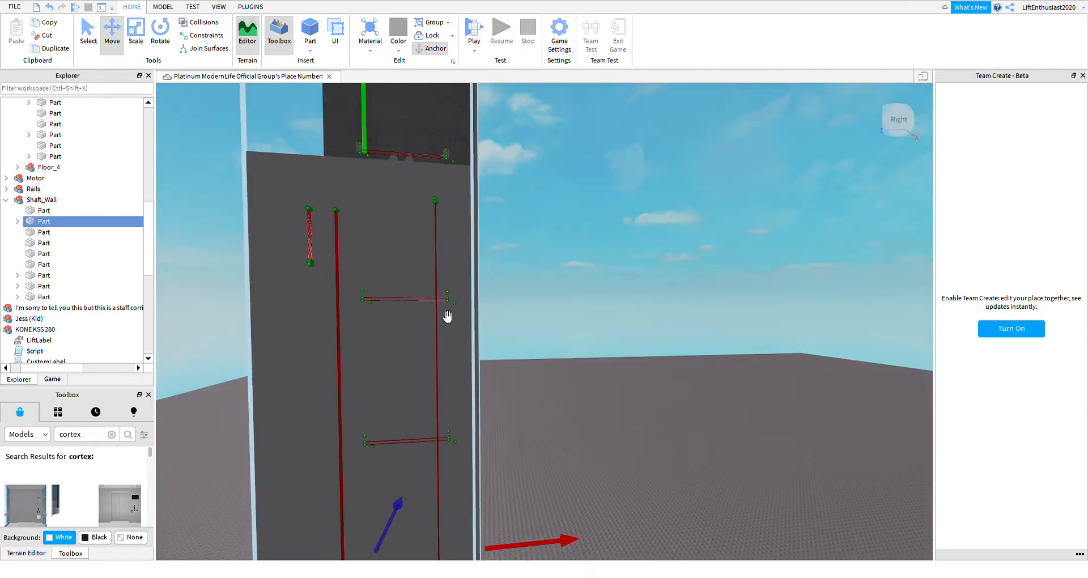
mouse_move(444, 318)
right_mouse_down()
mouse_move(451, 342)
mouse_move(451, 329)
right_mouse_up()
scroll(451, 329, "up", 4)
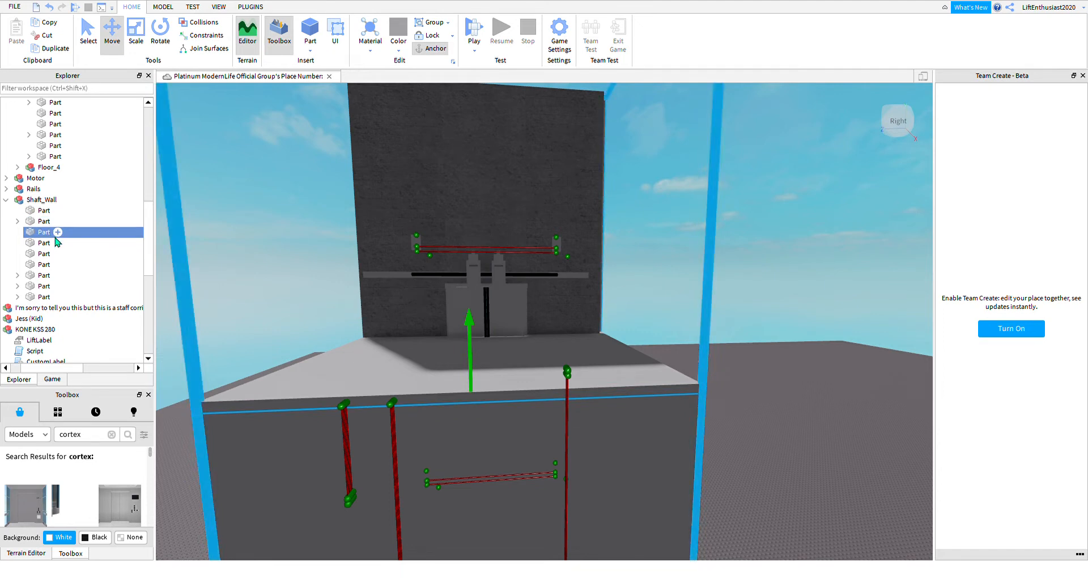
- Move the Shaft_Wall ceiling slab straight up towards the upper edge of the Floor_4 section
right_click_drag(478, 368, 478, 369)
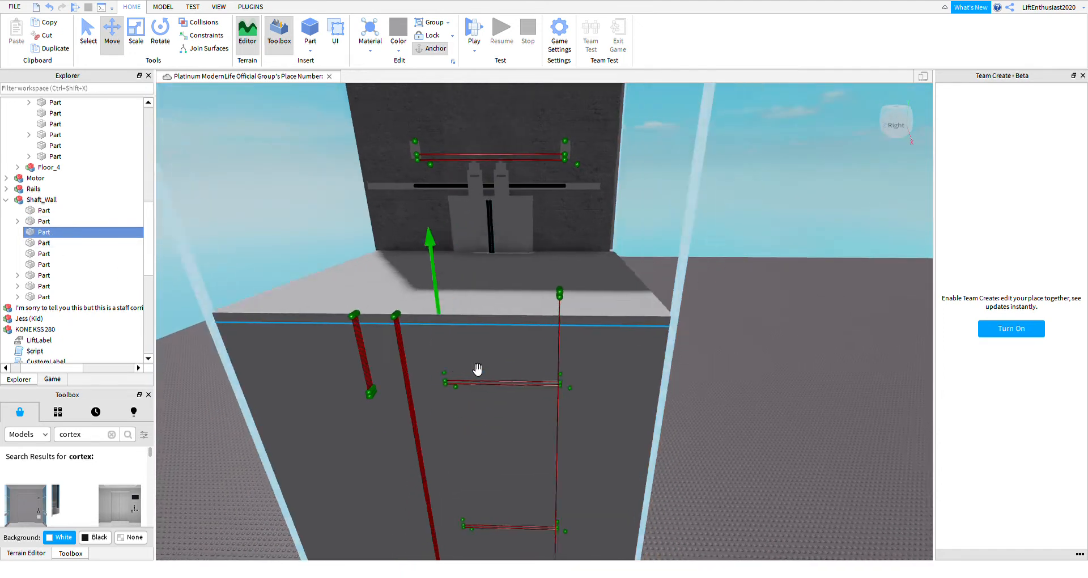
key("d")
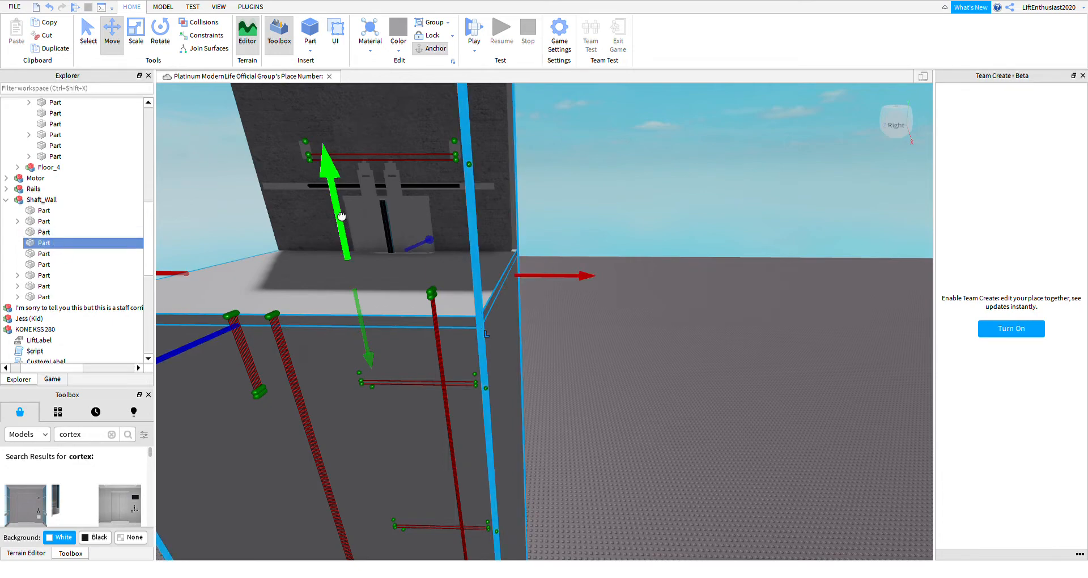
left_click_drag(341, 215, 340, 211)
right_click_drag(340, 213, 340, 212)
left_click_drag(340, 211, 341, 219)
right_click_drag(340, 211, 341, 220)
left_click_drag(341, 219, 340, 216)
right_click_drag(341, 219, 340, 216)
left_click_drag(340, 215, 340, 221)
right_click_drag(340, 215, 340, 221)
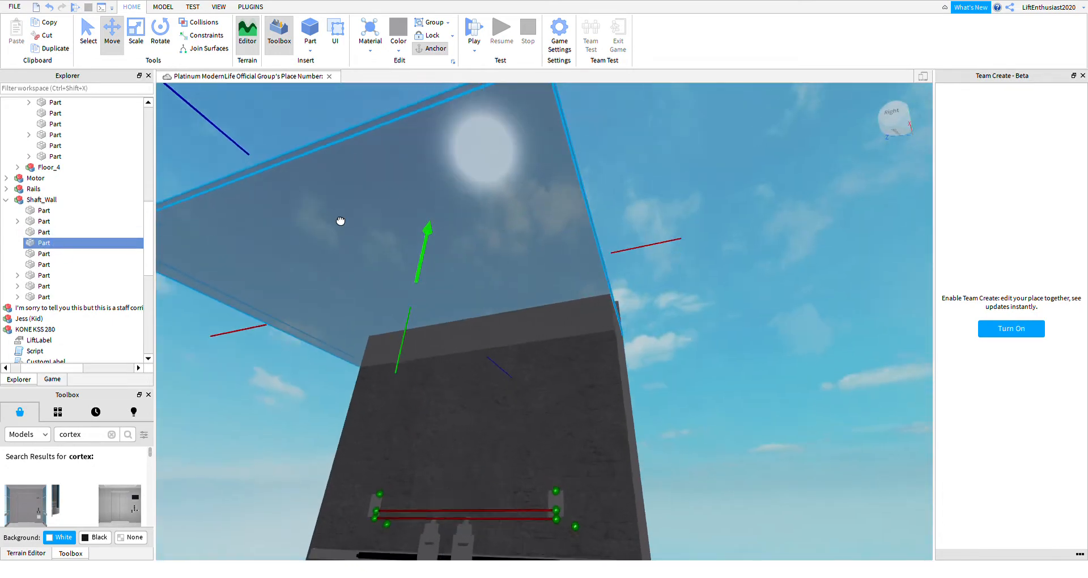
left_click_drag(341, 221, 341, 219)
right_click_drag(340, 221, 342, 219)
left_click_drag(342, 218, 340, 211)
right_click_drag(342, 219, 341, 211)
left_click_drag(341, 212, 342, 212)
right_click_drag(340, 211, 341, 211)
left_click_drag(341, 211, 341, 211)
right_click_drag(341, 212, 341, 211)
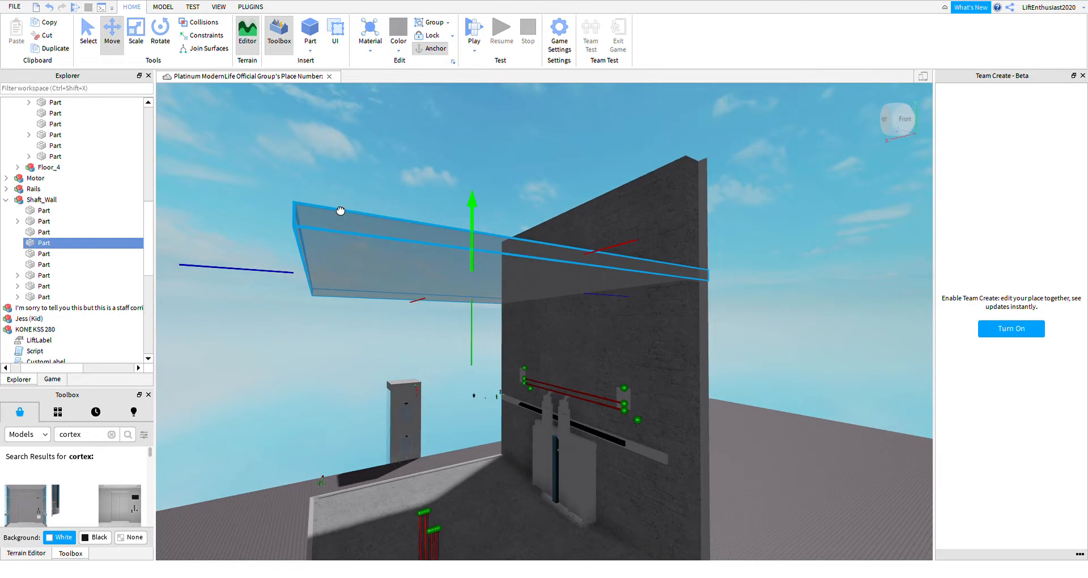
left_click_drag(341, 212, 342, 207)
right_click_drag(341, 212, 342, 207)
left_click_drag(343, 207, 343, 213)
- Adjust the ceiling slab's height so it is flush with the upper edge of the Floor_4 wall
key("w")
right_click_drag(510, 268, 512, 249)
scroll(532, 241, "down", 5)
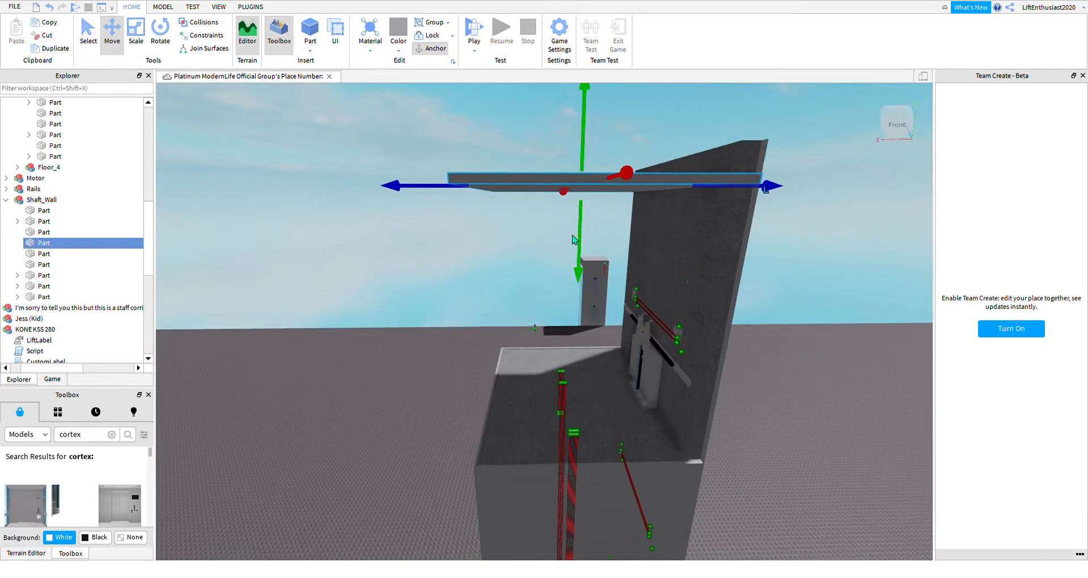
left_click_drag(581, 241, 559, 231)
- Scale the Shaft_Wall rear wall, opposite the doors, upward until it reaches the raised ceiling slab
key("d")
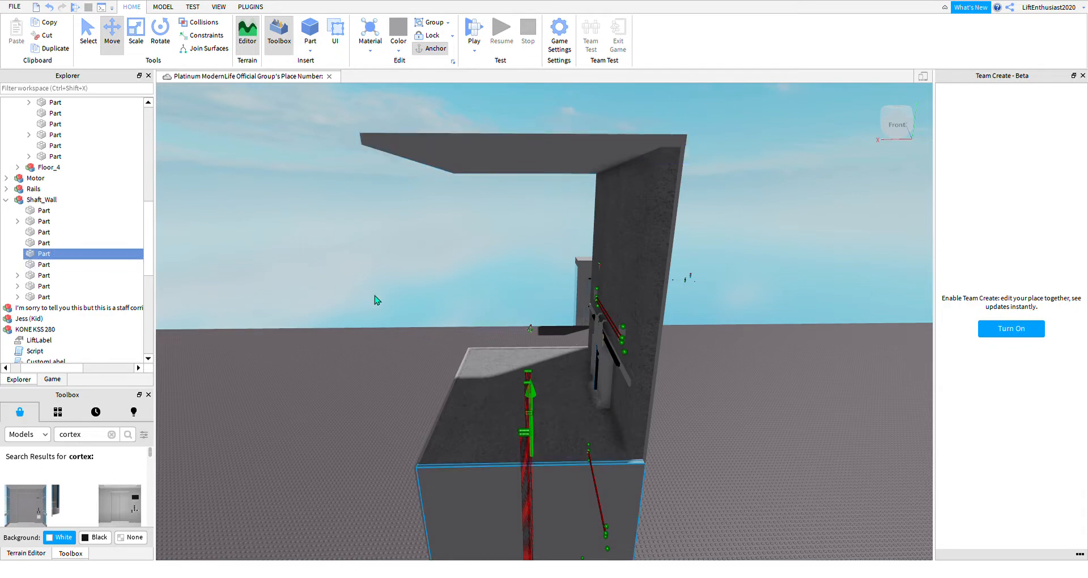
right_click_drag(374, 299, 263, 283)
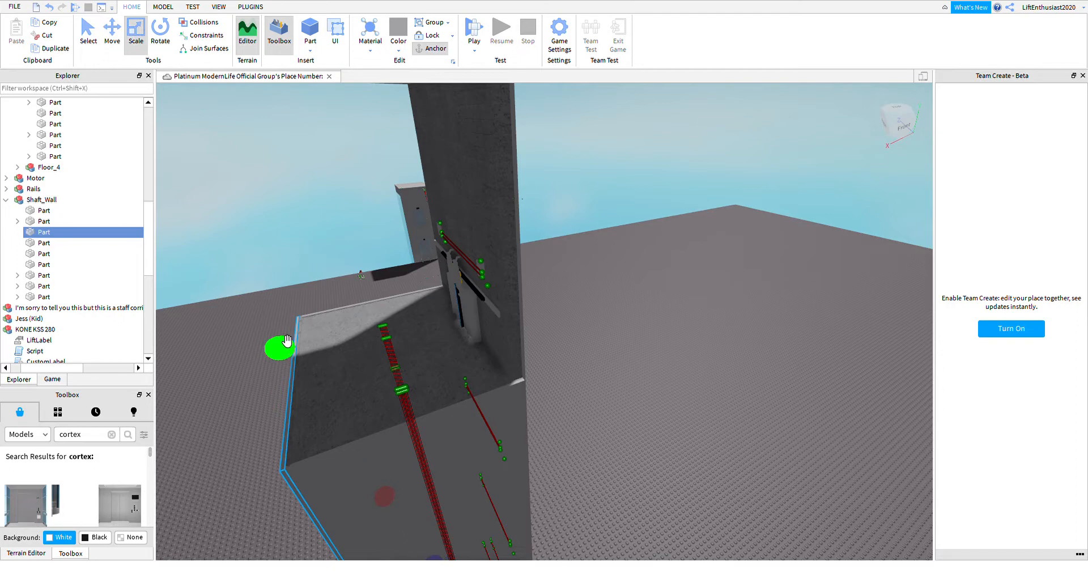
right_click_drag(286, 307, 284, 308)
left_click_drag(286, 307, 318, 201)
key("a")
key("a")
right_click_drag(348, 240, 349, 240)
key("w")
left_click_drag(408, 301, 437, 187)
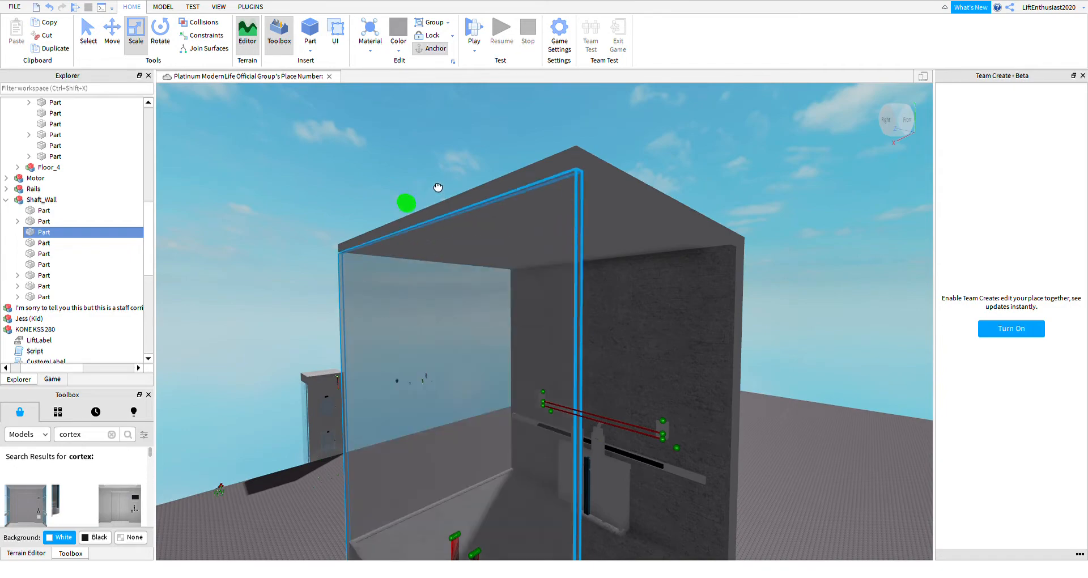
- Collapse the Floors group and examine the shaft interior and its Shaft_Wall parts for walls that still need extending
right_click_drag(464, 216, 524, 242)
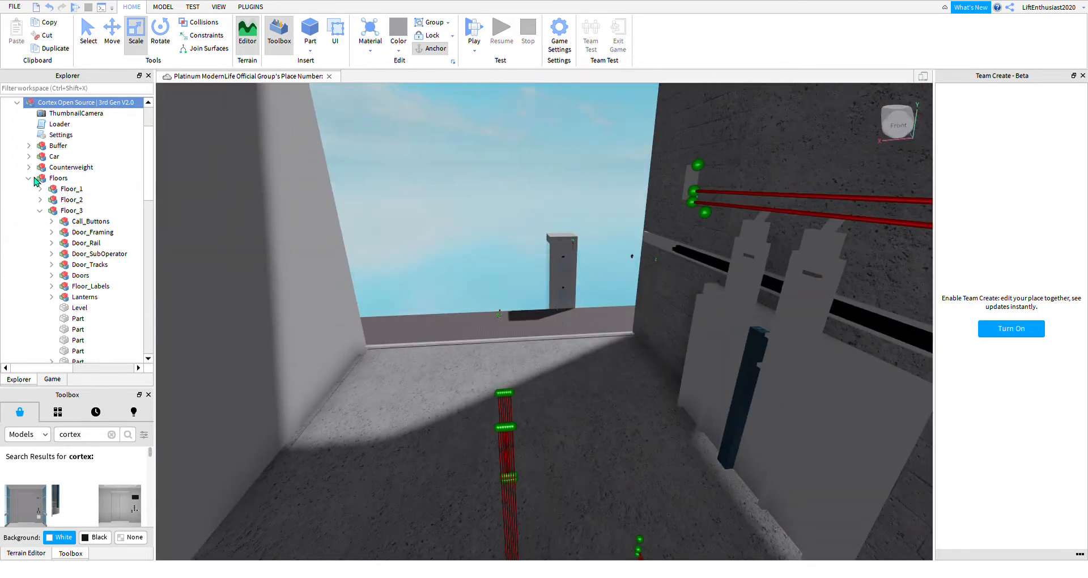
mouse_move(437, 338)
right_mouse_down()
mouse_move(445, 346)
mouse_move(449, 335)
mouse_move(436, 343)
right_mouse_up()
right_click_drag(363, 328, 372, 327)
scroll(369, 322, "down", 5)
scroll(369, 323, "up", 5)
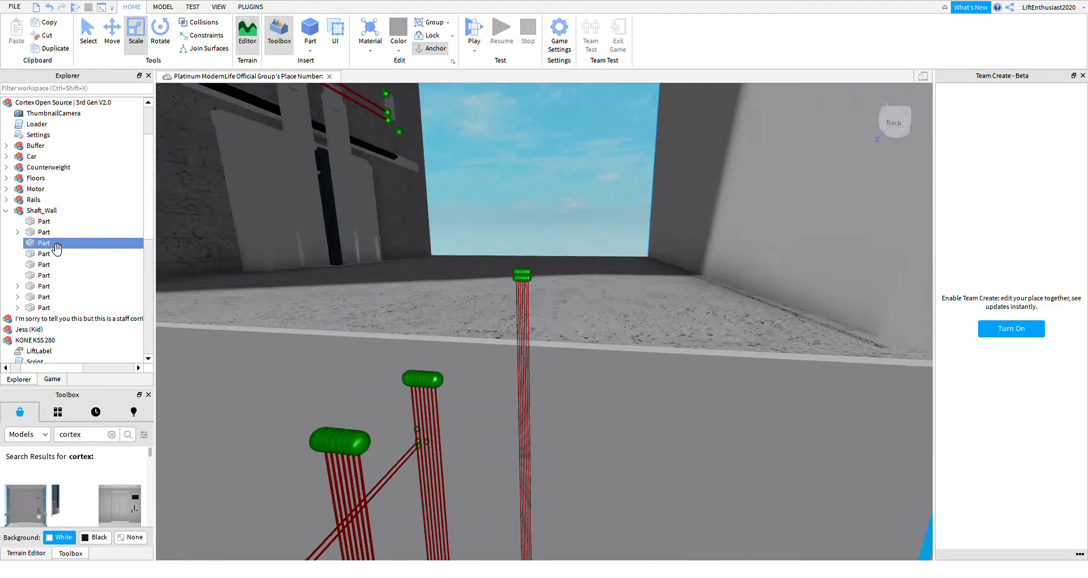
key("w")
left_click(392, 299)
key("f")
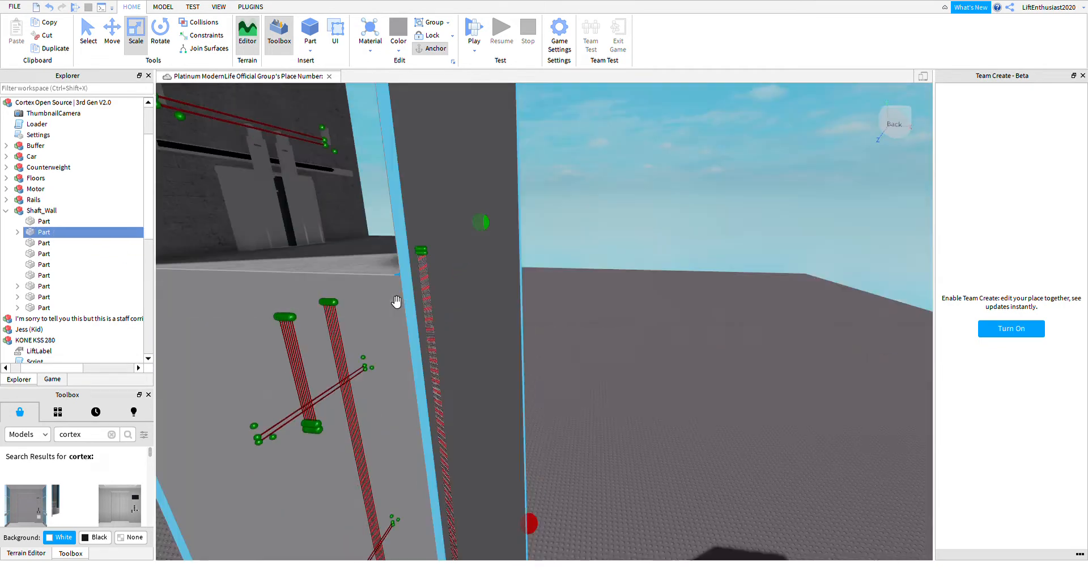
key("w")
key("d")
key("a")
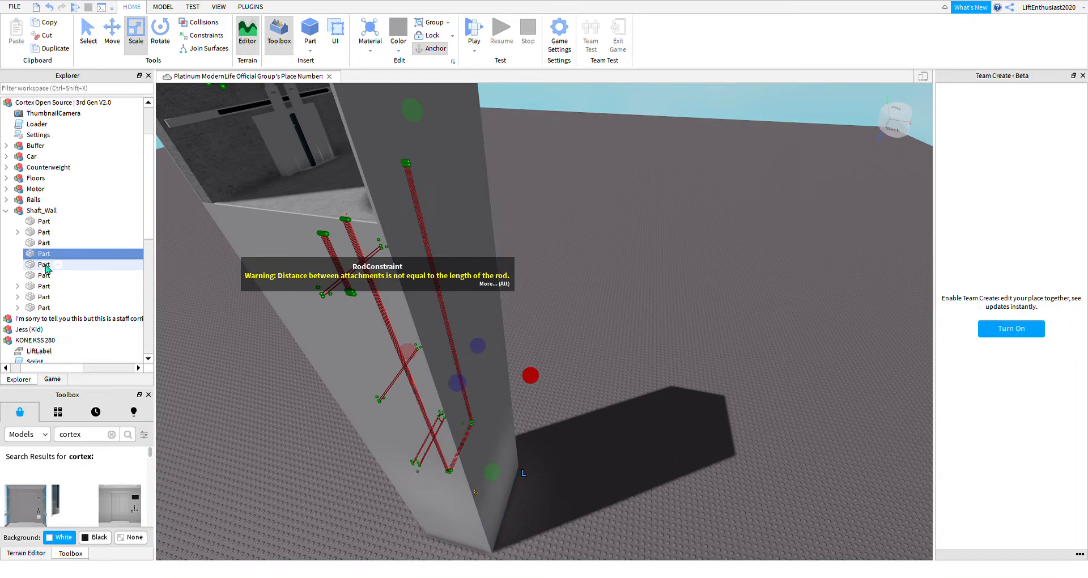
- Scale the Shaft_Wall side wall facing away from the distant tower upward to the raised ceiling
key("a")
mouse_move(329, 295)
right_mouse_down()
mouse_move(328, 282)
mouse_move(323, 385)
mouse_move(330, 294)
right_mouse_up()
key("w")
key("w")
key("s")
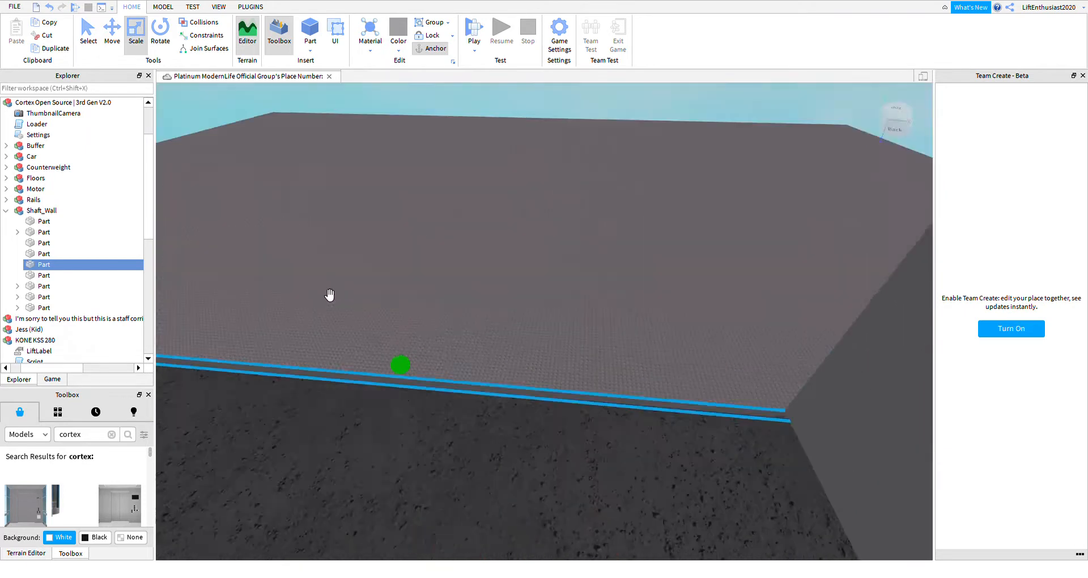
left_click_drag(484, 321, 478, 299)
right_click_drag(478, 298, 477, 299)
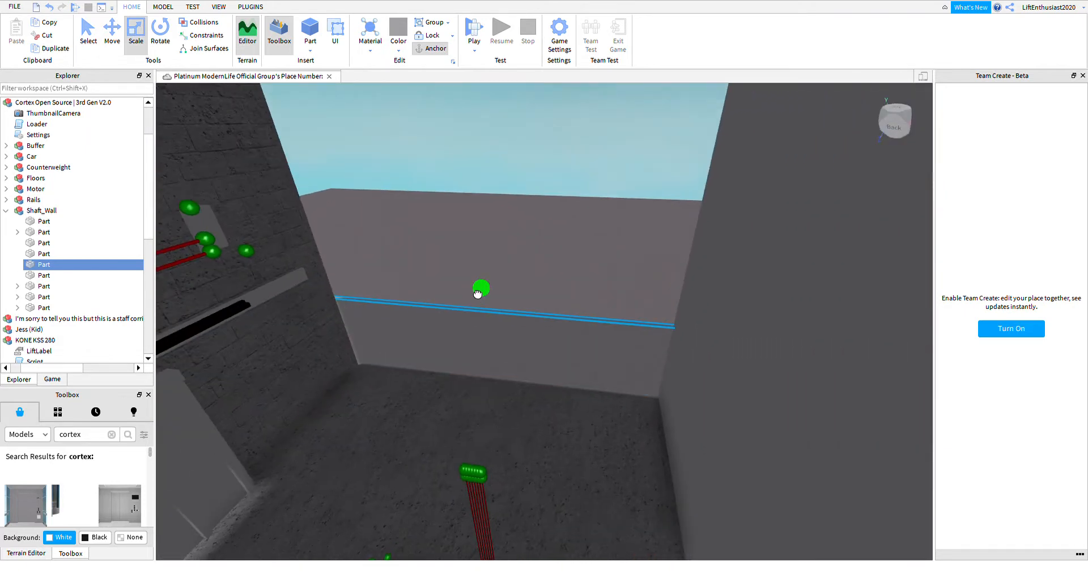
left_click_drag(477, 298, 477, 298)
right_click_drag(478, 299, 477, 299)
left_click_drag(477, 299, 477, 299)
right_click_drag(478, 299, 477, 299)
left_click_drag(477, 299, 477, 299)
right_click_drag(477, 299, 478, 299)
left_click_drag(478, 298, 472, 274)
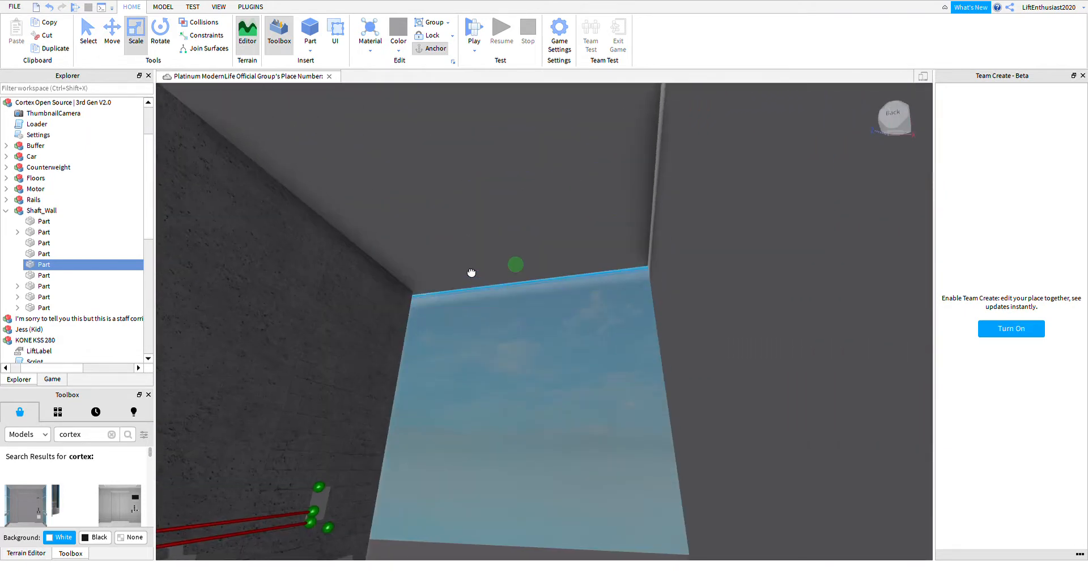
- Check the extended side wall from outside and adjust its height to meet the ceiling slab
key("d")
mouse_move(468, 302)
right_mouse_down()
mouse_move(454, 312)
mouse_move(466, 300)
right_mouse_up()
key("d")
right_click_drag(640, 278, 643, 282)
key("d")
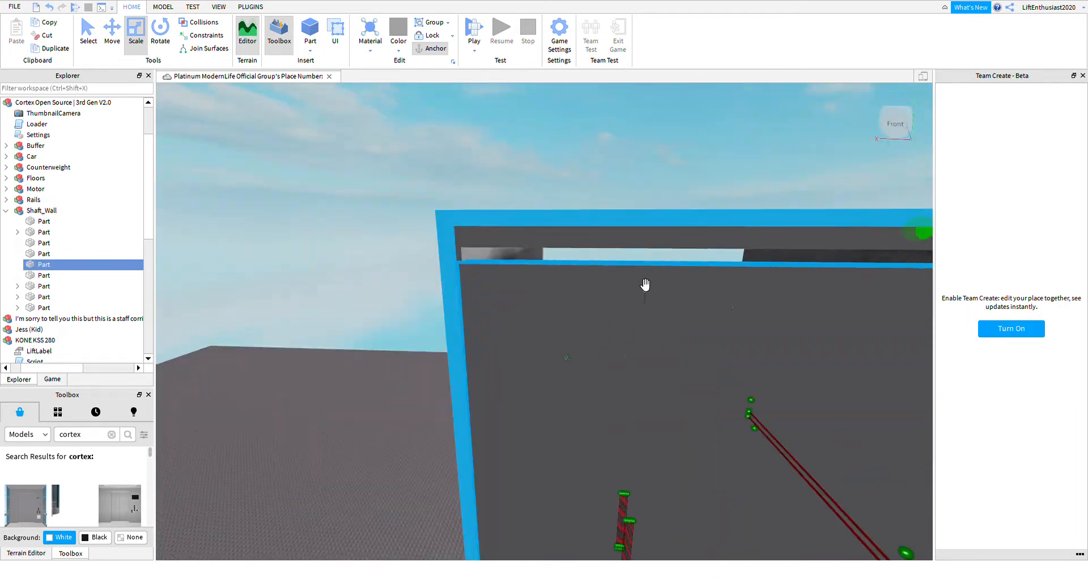
left_click_drag(672, 209, 671, 202)
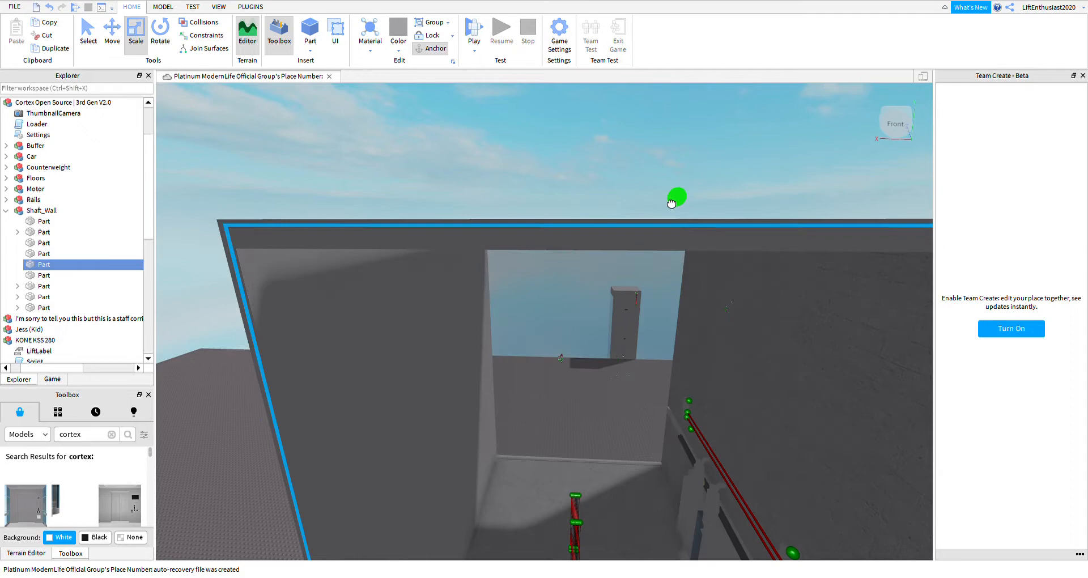
- Scale the opposite Shaft_Wall side wall, facing the distant tower, upward to close the opening below the ceiling
key("w")
mouse_move(399, 227)
right_mouse_down()
mouse_move(409, 221)
mouse_move(402, 212)
mouse_move(405, 221)
mouse_move(392, 219)
right_mouse_up()
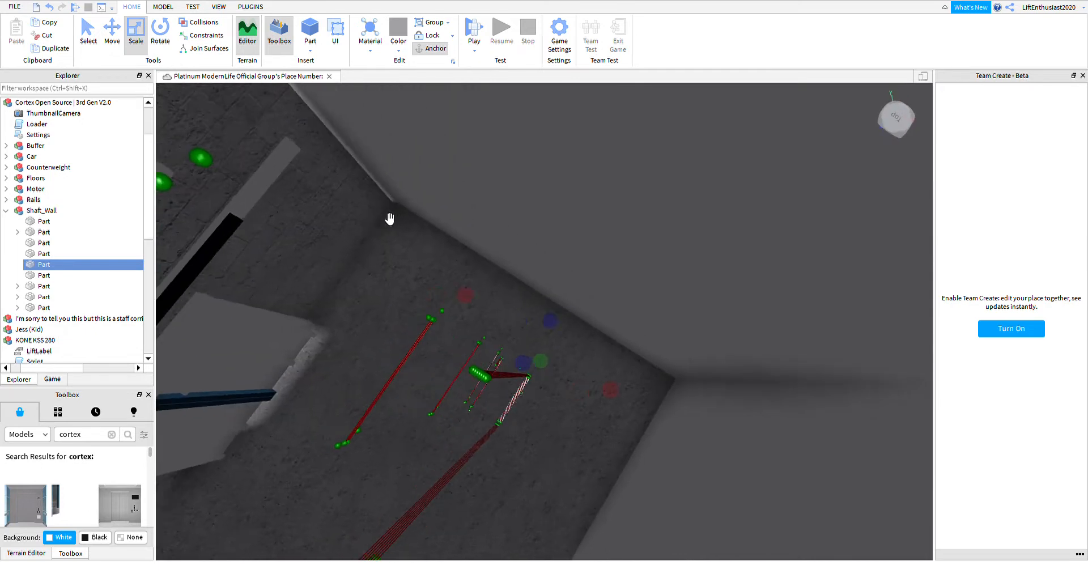
key("w")
key("s")
left_click(44, 276)
right_click_drag(409, 303, 530, 204)
key("s")
key("a")
key("s")
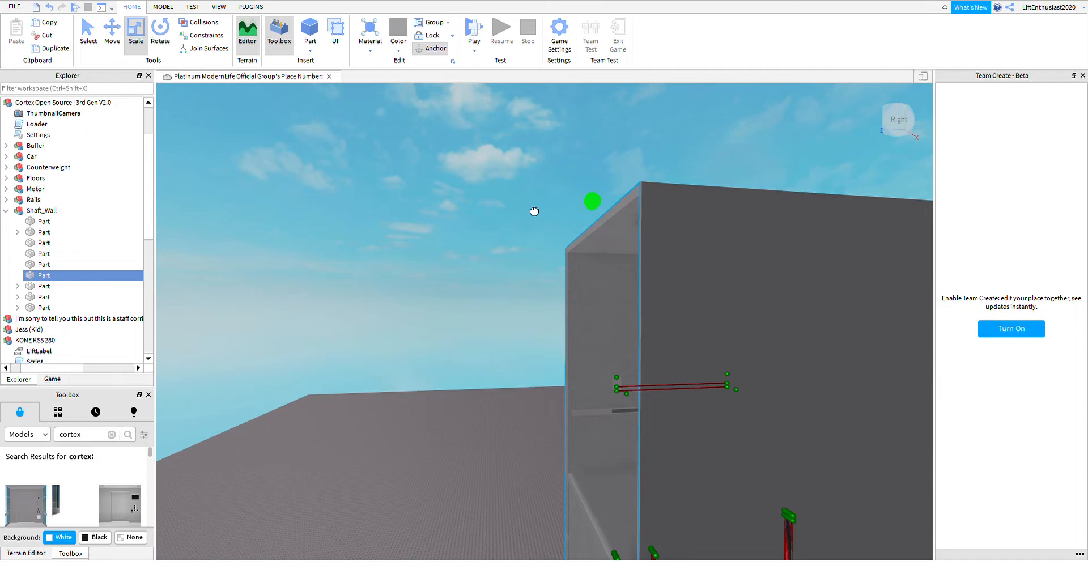
- Scale the brick-textured Shaft_Wall panel inside the shaft upward until it reaches the ceiling
key("w")
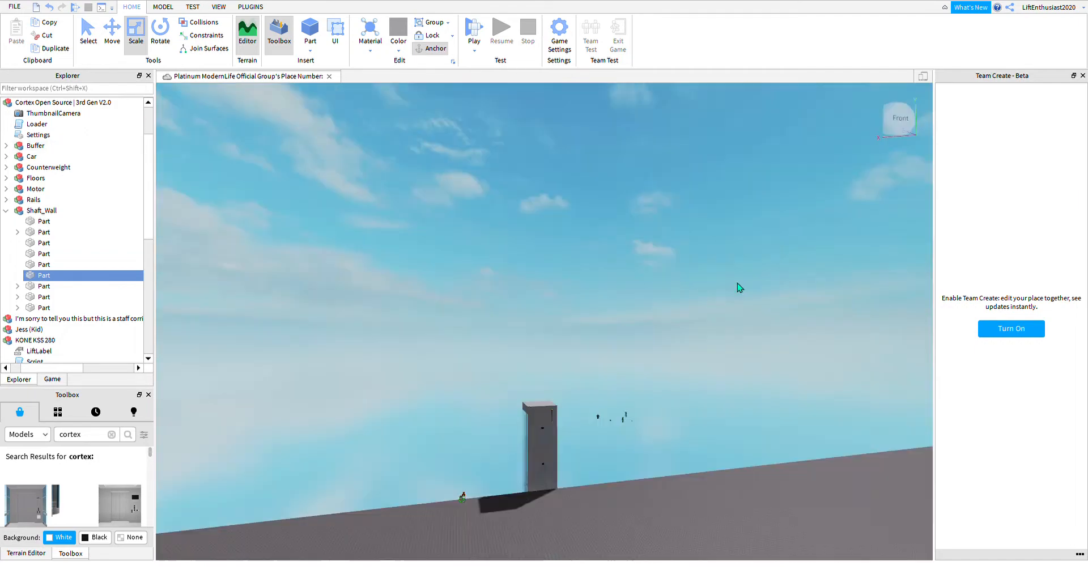
mouse_move(737, 284)
right_mouse_down()
mouse_move(806, 294)
mouse_move(731, 293)
mouse_move(740, 291)
right_mouse_up()
key("w")
key("s")
right_click_drag(430, 303, 429, 302)
right_click_drag(434, 250, 454, 197)
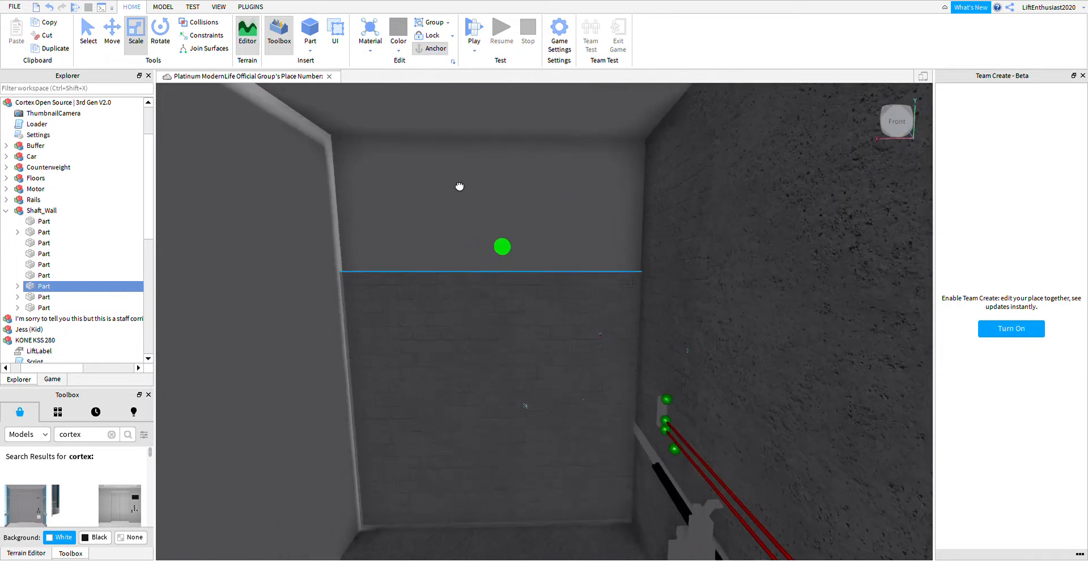
left_click_drag(454, 197, 470, 150)
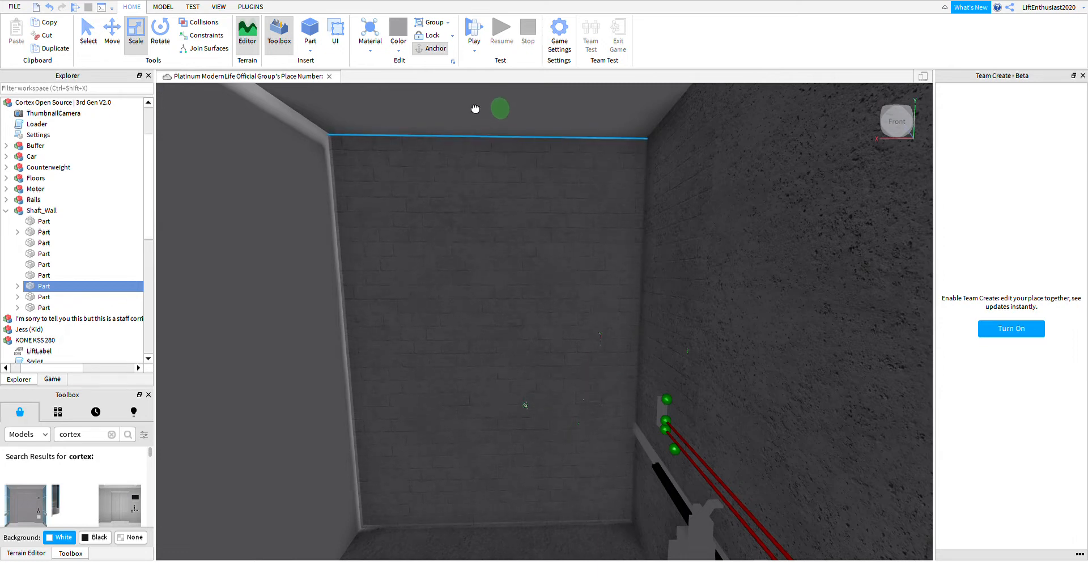
- Move the textured Shaft_Wall slab inside the shaft upward until it sits against the raised ceiling
right_click_drag(334, 357, 310, 368)
mouse_move(493, 385)
right_mouse_down()
mouse_move(482, 373)
mouse_move(499, 383)
right_mouse_up()
right_click_drag(515, 299, 483, 331)
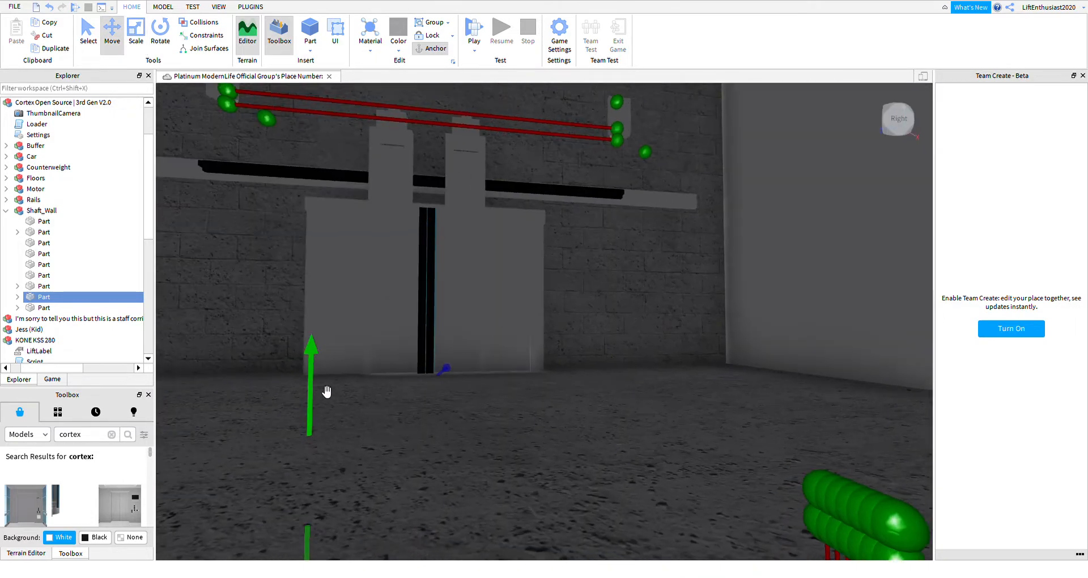
right_click_drag(317, 383, 428, 425)
left_click_drag(464, 418, 462, 347)
right_click_drag(463, 335, 501, 263)
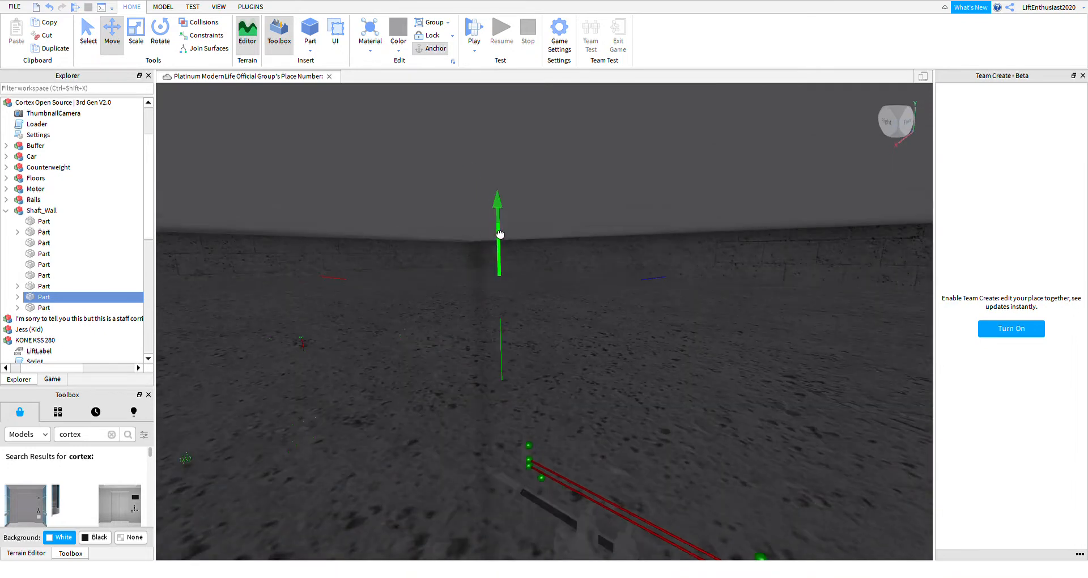
right_click_drag(503, 285, 454, 280)
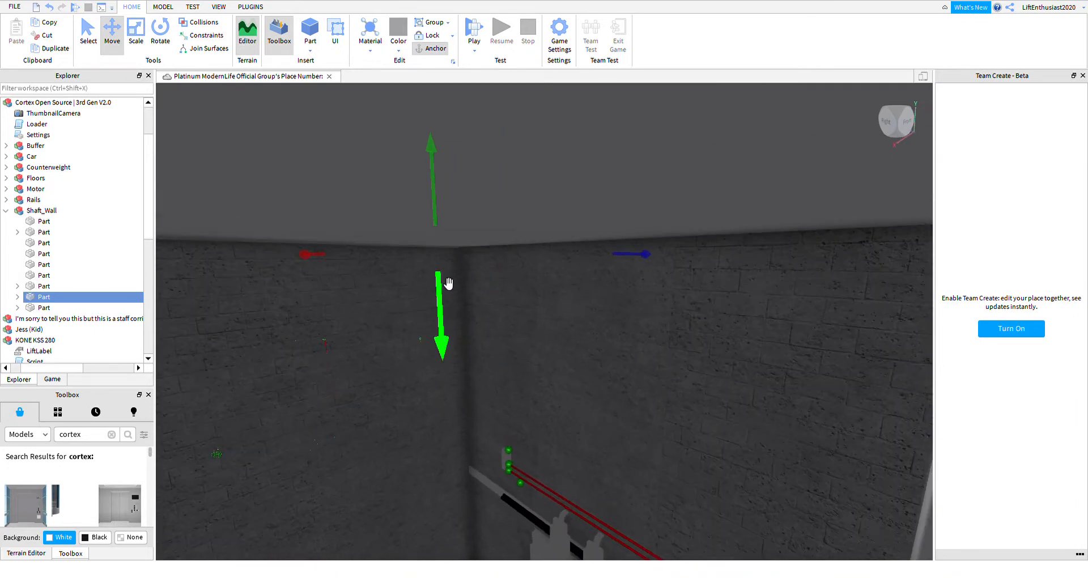
left_click_drag(451, 307, 452, 310)
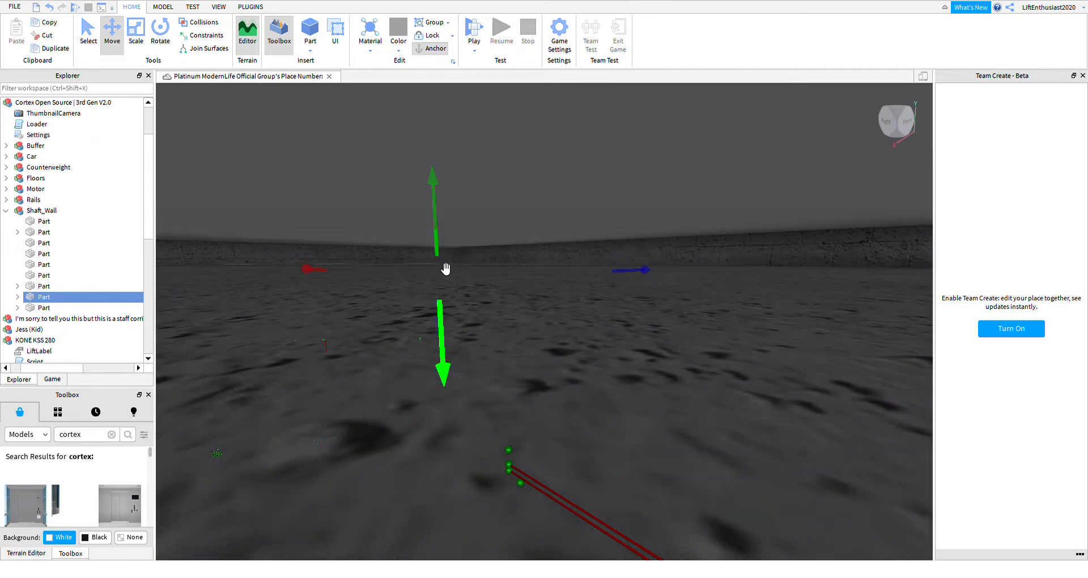
left_click_drag(442, 259, 442, 253)
right_click_drag(437, 260, 444, 318)
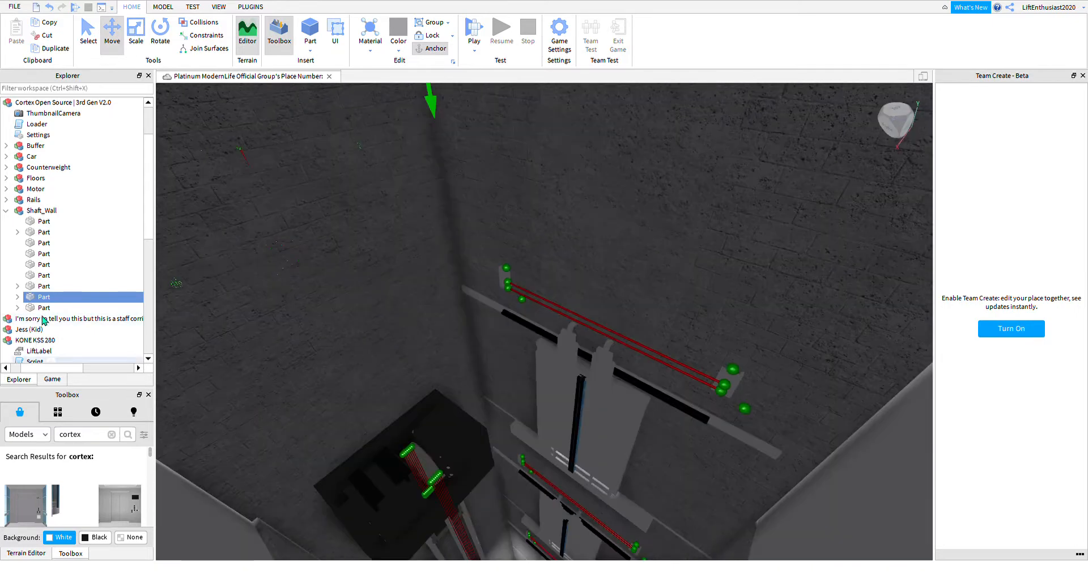
- Scale the last Part in Shaft_Wall upward until its brick panel meets the ceiling
right_click_drag(385, 352, 374, 351)
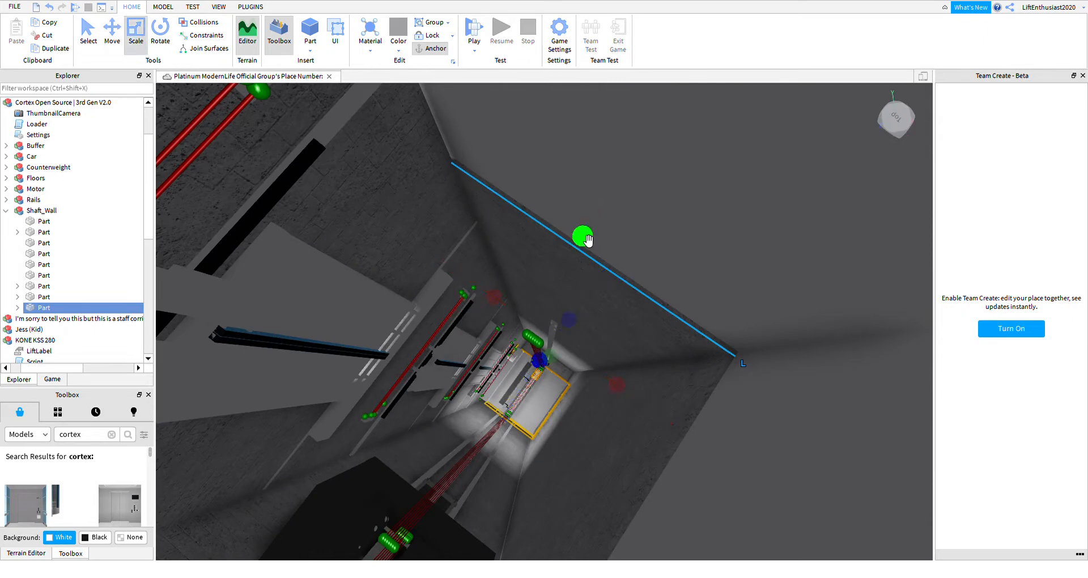
right_click_drag(588, 234, 594, 215)
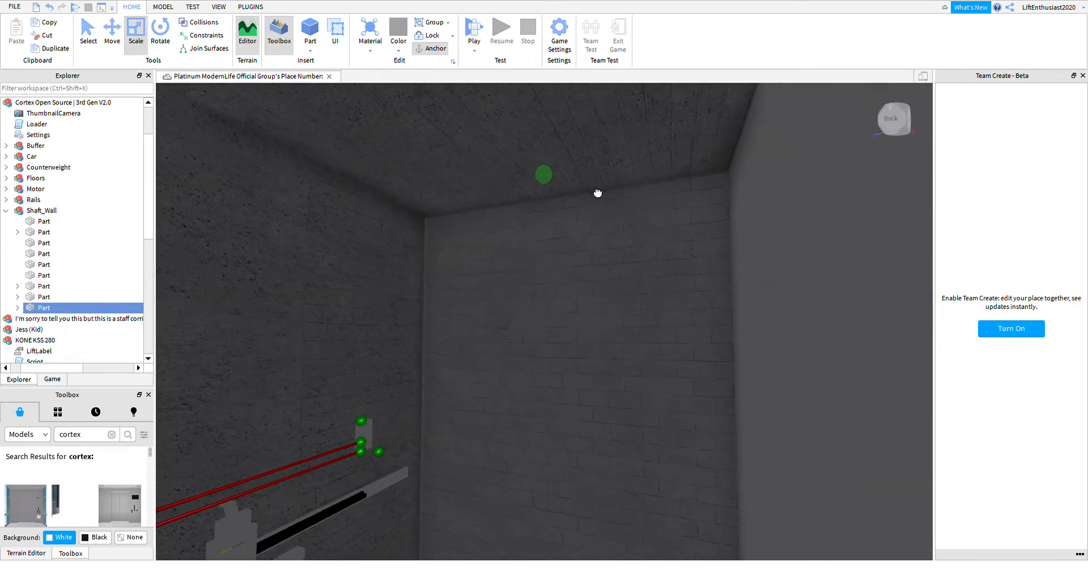
left_click_drag(600, 197, 599, 195)
right_click_drag(599, 202, 630, 265)
- Scale the textured inner wall panel, the second Part in Shaft_Wall, upward to the ceiling
left_click(638, 270)
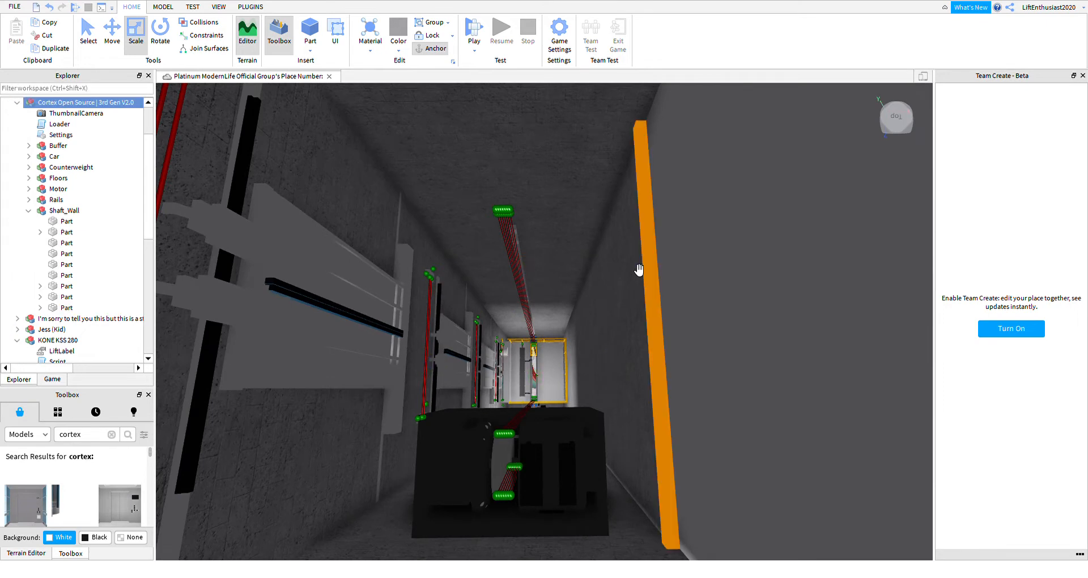
left_click(37, 240)
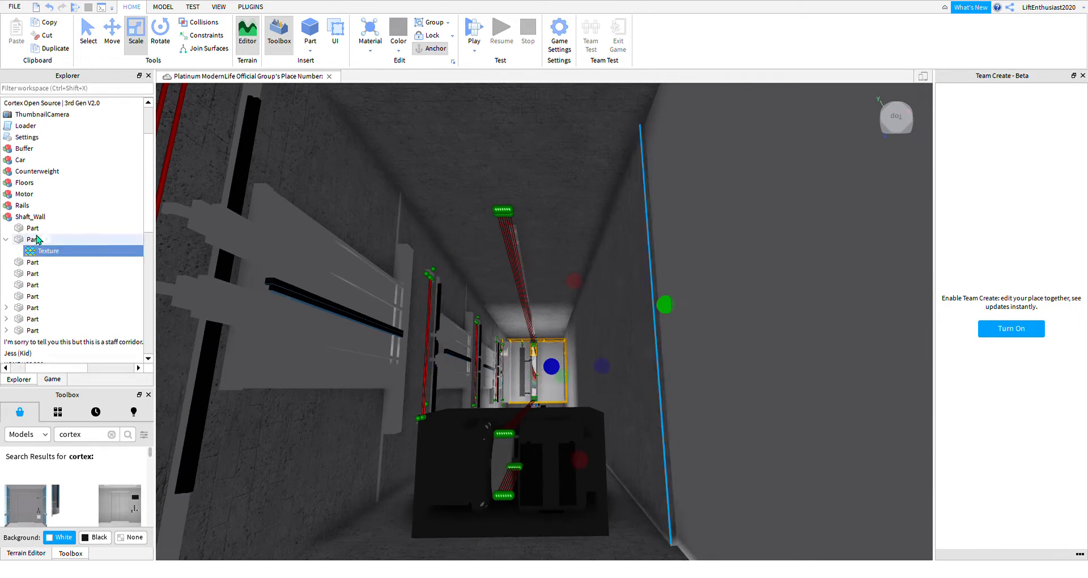
right_click_drag(680, 301, 679, 304)
middle_click_drag(679, 304, 693, 175)
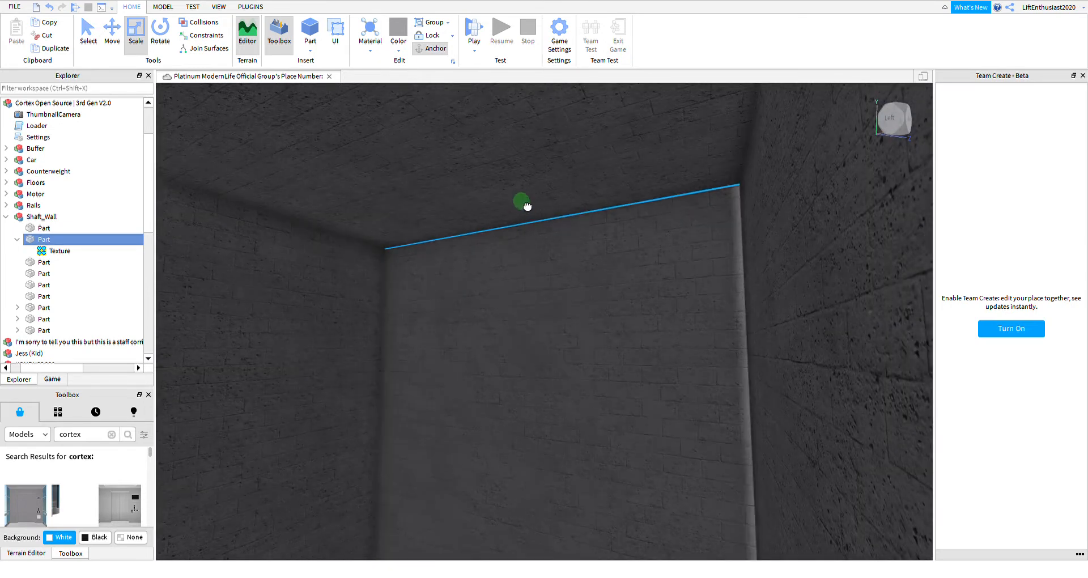
right_click_drag(513, 240, 365, 252)
- Move the Motor model upward inside the extended shaft toward the ceiling
left_click(35, 194)
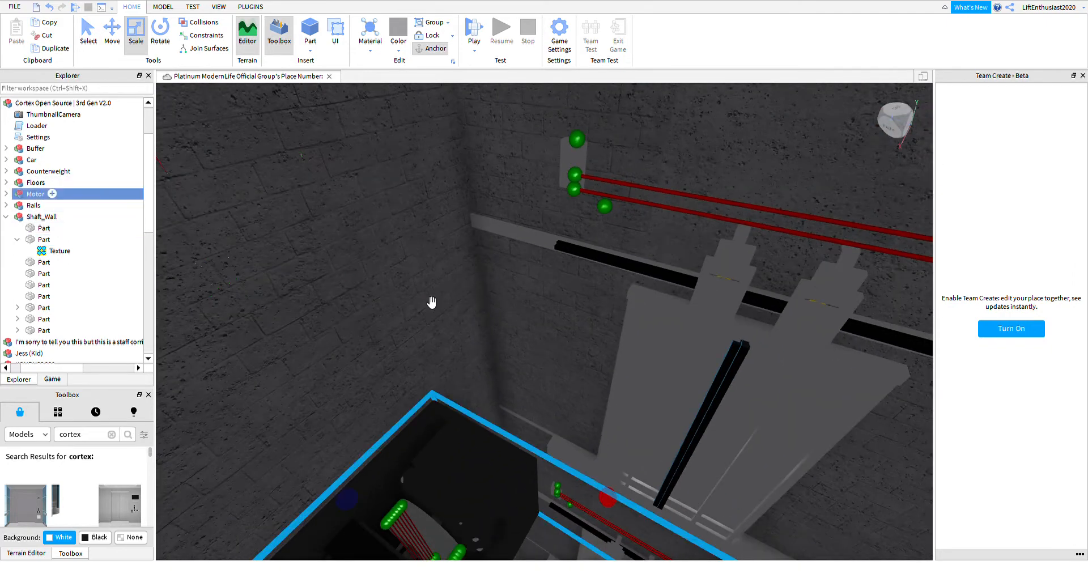
key("f")
key("w")
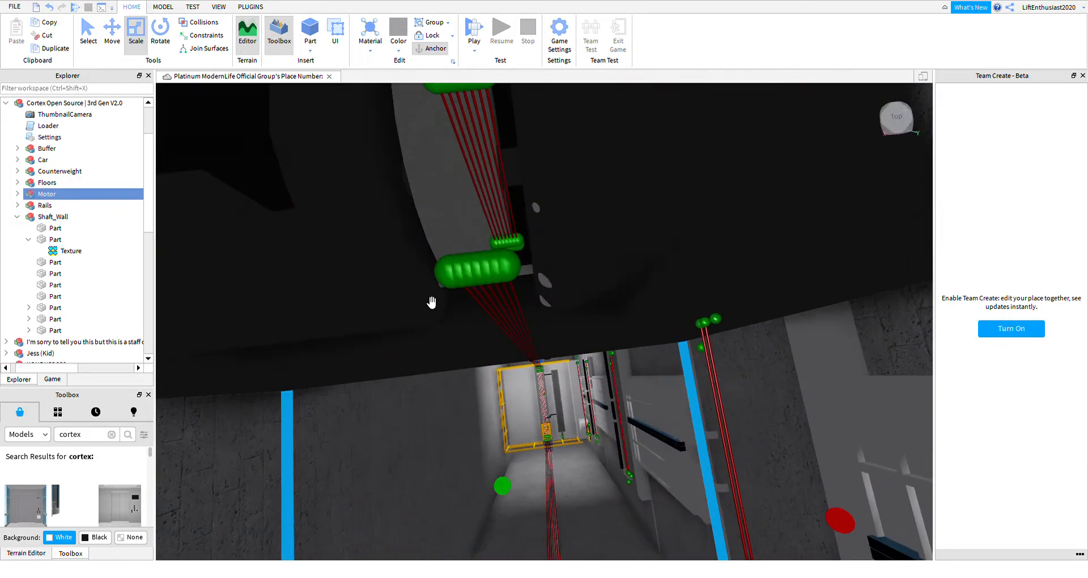
right_click_drag(433, 304, 385, 305)
key("w")
key("s")
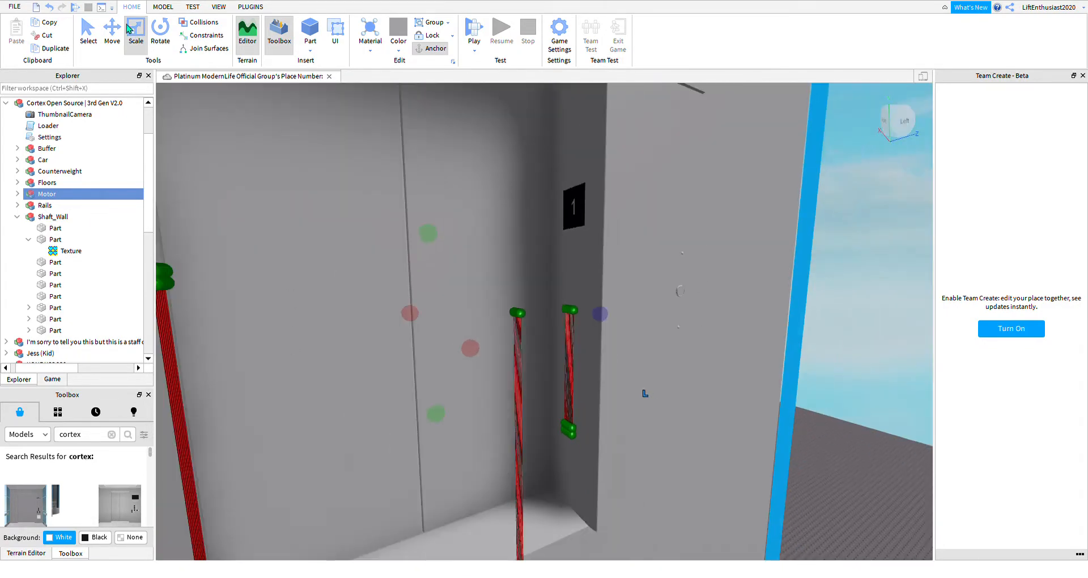
key("a")
key("w")
left_click(114, 35)
mouse_move(548, 253)
right_mouse_down()
mouse_move(549, 217)
mouse_move(549, 245)
right_mouse_up()
key("w")
key("s")
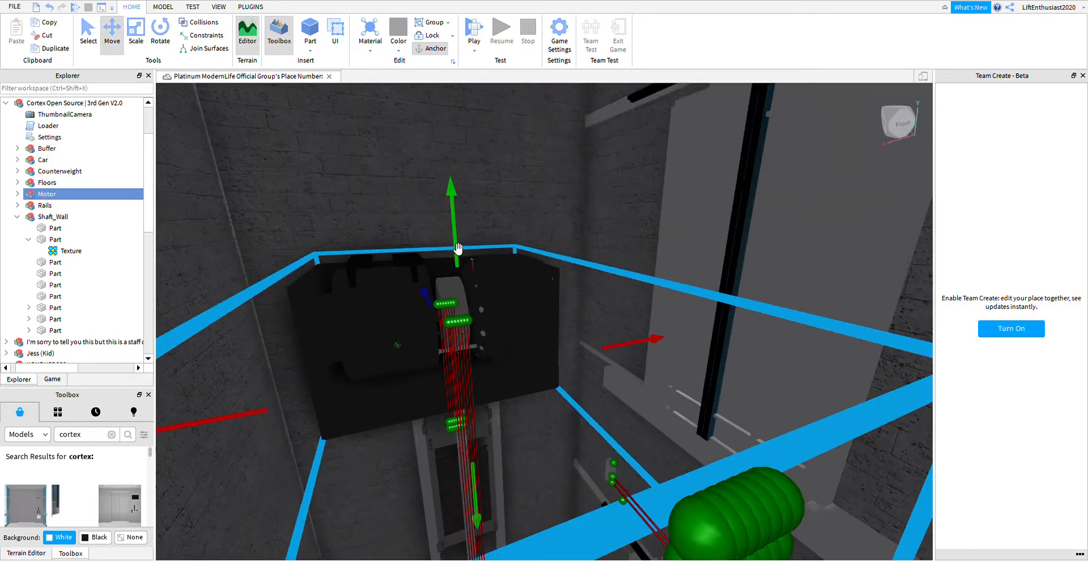
left_click_drag(460, 248, 463, 246)
right_click_drag(461, 246, 465, 225)
key("w")
key("s")
key("s")
left_click_drag(465, 225, 468, 191)
- Fine-tune the raised Motor model's position within the shaft
key("d")
key("d")
right_click_drag(495, 274, 521, 339)
key("w")
mouse_move(546, 346)
left_mouse_down()
mouse_move(563, 364)
mouse_move(567, 343)
left_mouse_up()
right_click_drag(588, 336, 580, 322)
key("w")
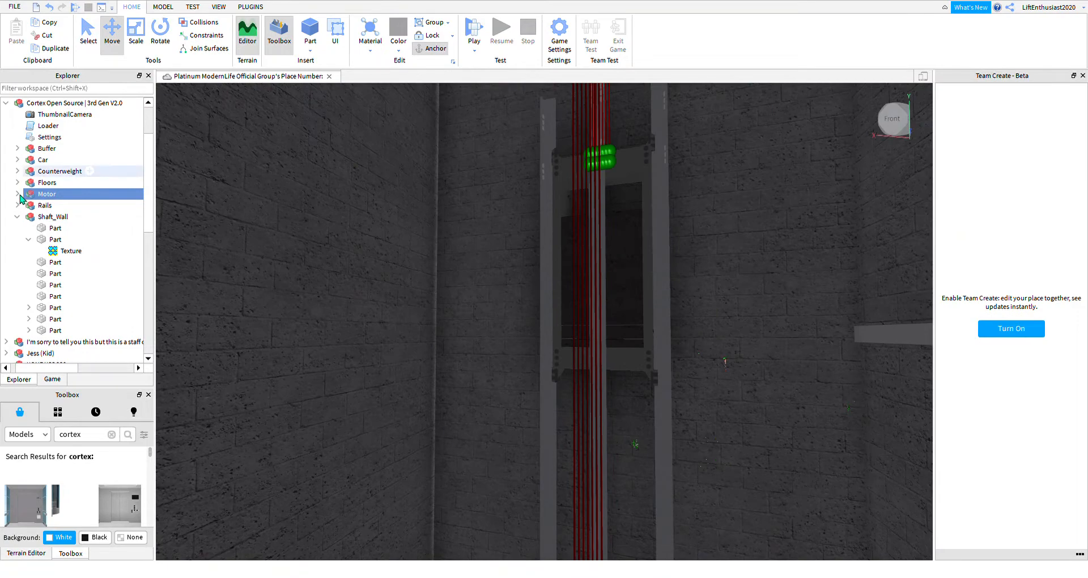
- Collapse the Shaft_Wall group and inspect the extended elevator from outside and inside the shaft
left_click(17, 216)
scroll(413, 263, "down", 10)
right_click_drag(412, 267, 431, 282)
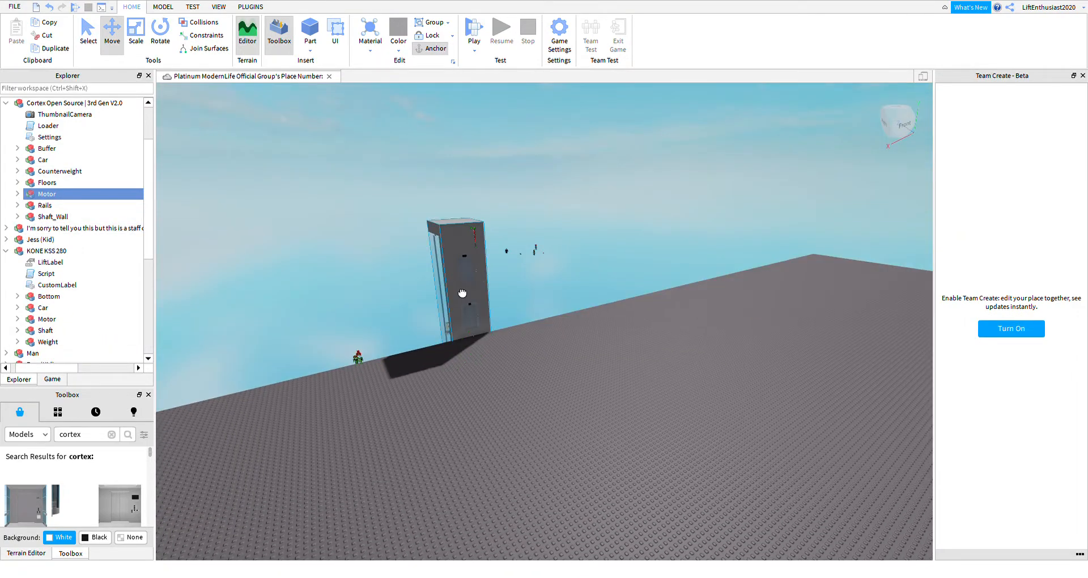
left_click(51, 251)
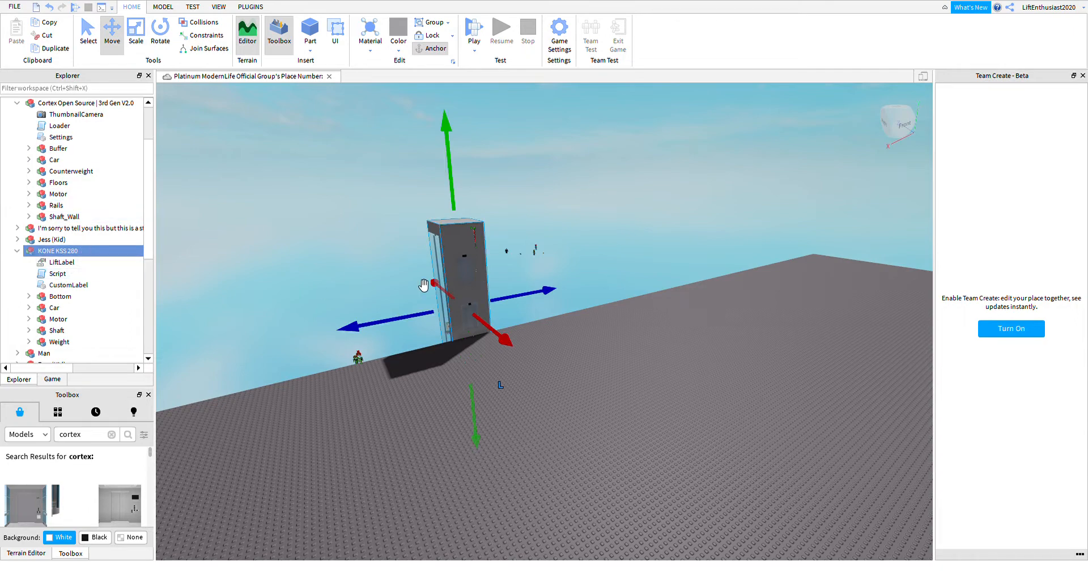
right_click_drag(413, 288, 427, 283)
key("f")
scroll(417, 286, "up", 3)
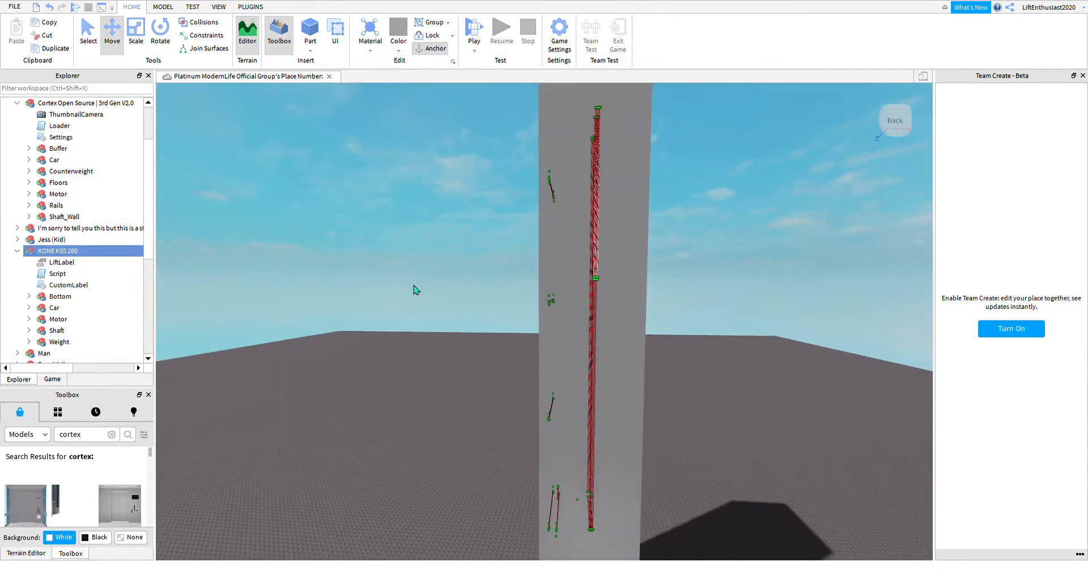
scroll(417, 286, "up", 10)
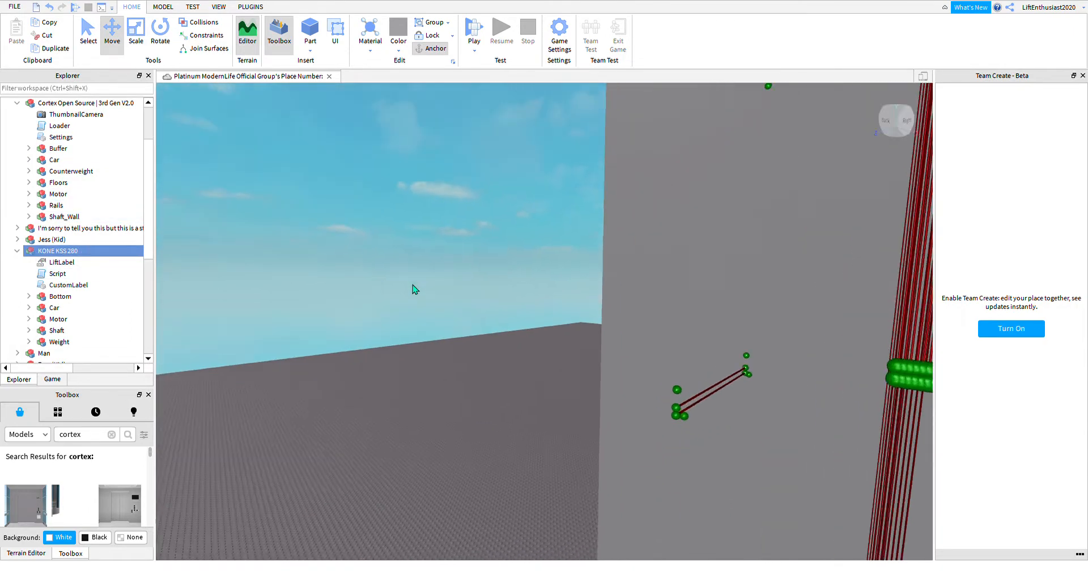
key("w")
right_click_drag(410, 289, 395, 293)
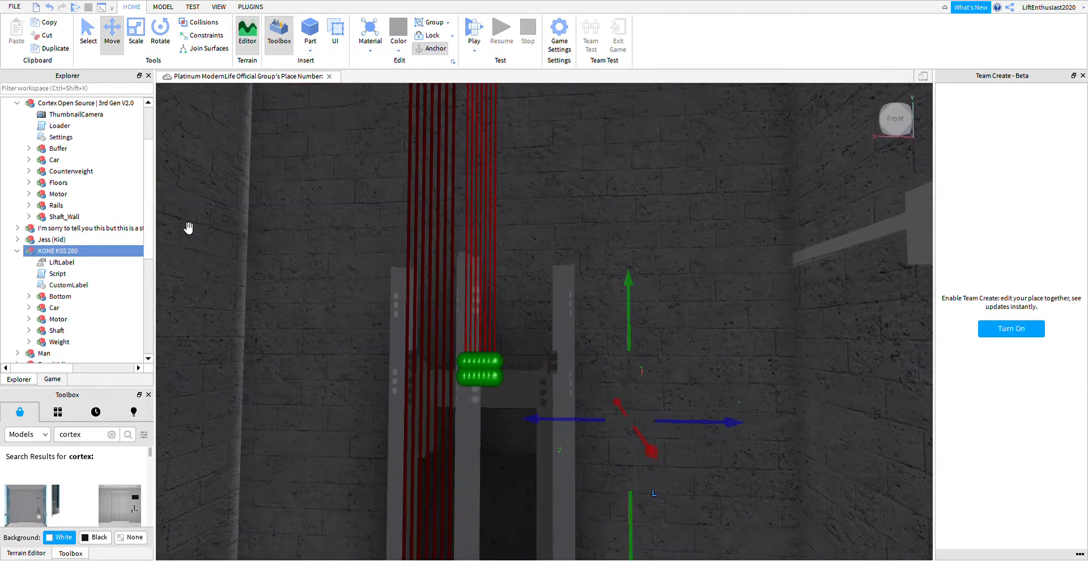
- Select the Counterweight model and nudge its position in the shaft
left_click(70, 174)
scroll(553, 309, "down", 5)
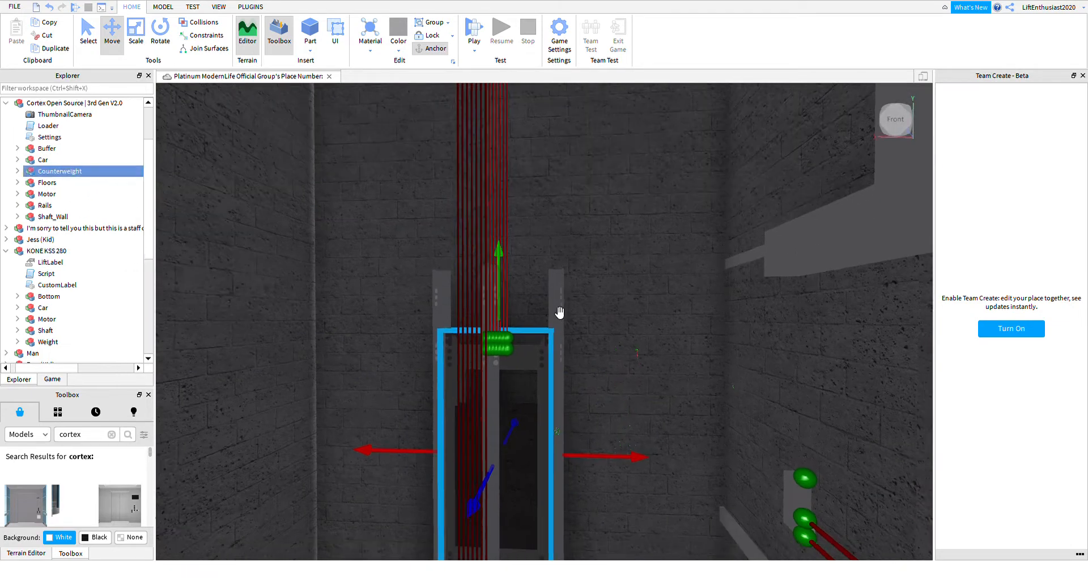
mouse_move(528, 466)
right_mouse_down()
mouse_move(527, 475)
mouse_move(529, 467)
right_mouse_up()
left_click_drag(524, 505, 525, 510)
scroll(541, 379, "up", 3)
- Duplicate the Floor3 button model in the car's Buttons group and place the copy directly above it on the car panel
mouse_move(541, 382)
right_mouse_down()
mouse_move(543, 369)
mouse_move(534, 388)
mouse_move(539, 372)
right_mouse_up()
scroll(542, 371, "up", 4)
scroll(542, 372, "down", 3)
scroll(542, 372, "up", 5)
scroll(539, 370, "up", 4)
scroll(535, 371, "down", 2)
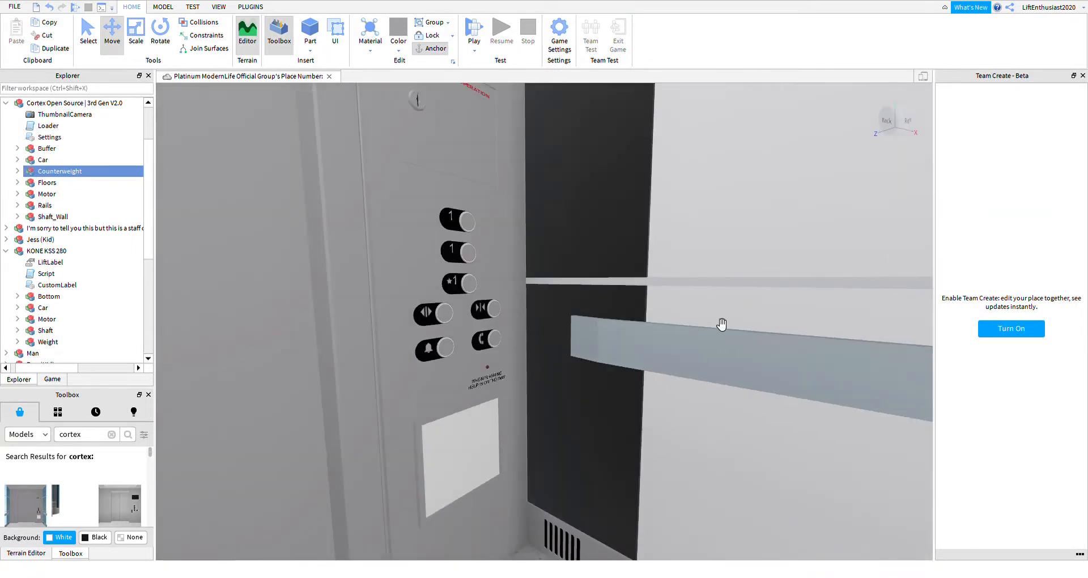
left_click(18, 161)
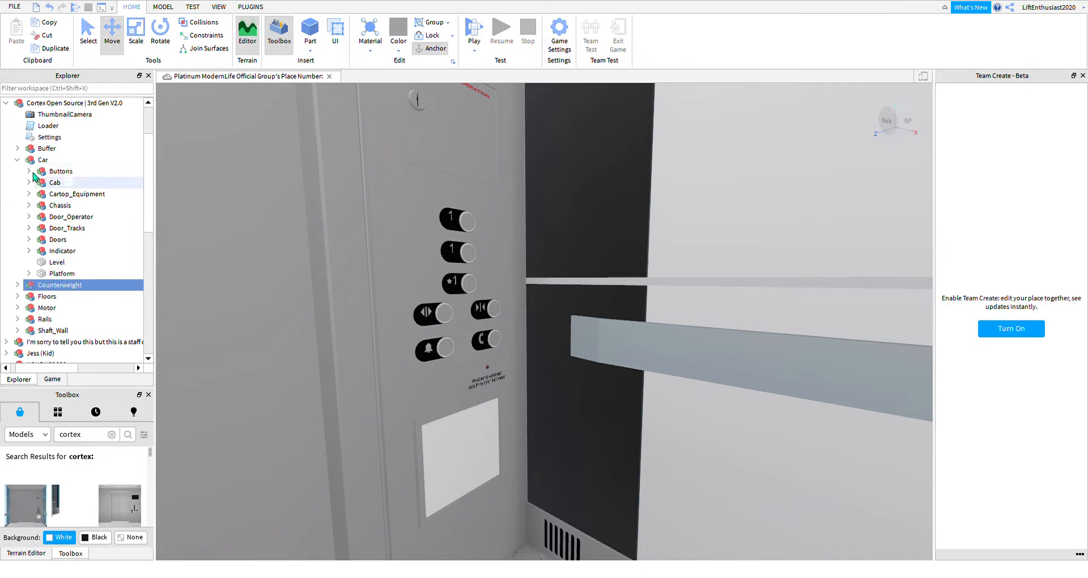
left_click(29, 171)
left_click(65, 228)
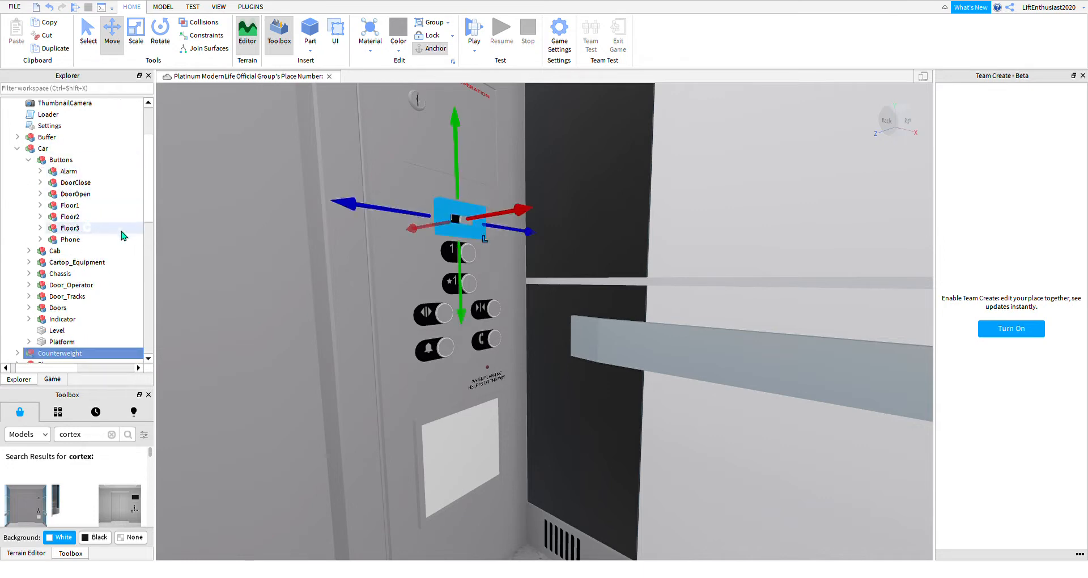
key("f")
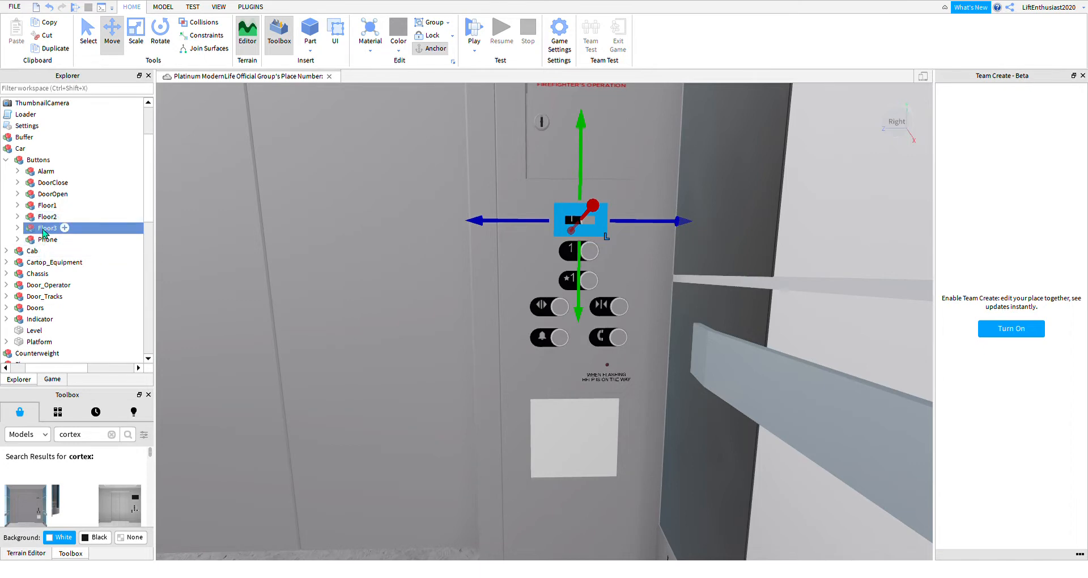
left_click(71, 50)
left_click_drag(583, 289, 586, 259)
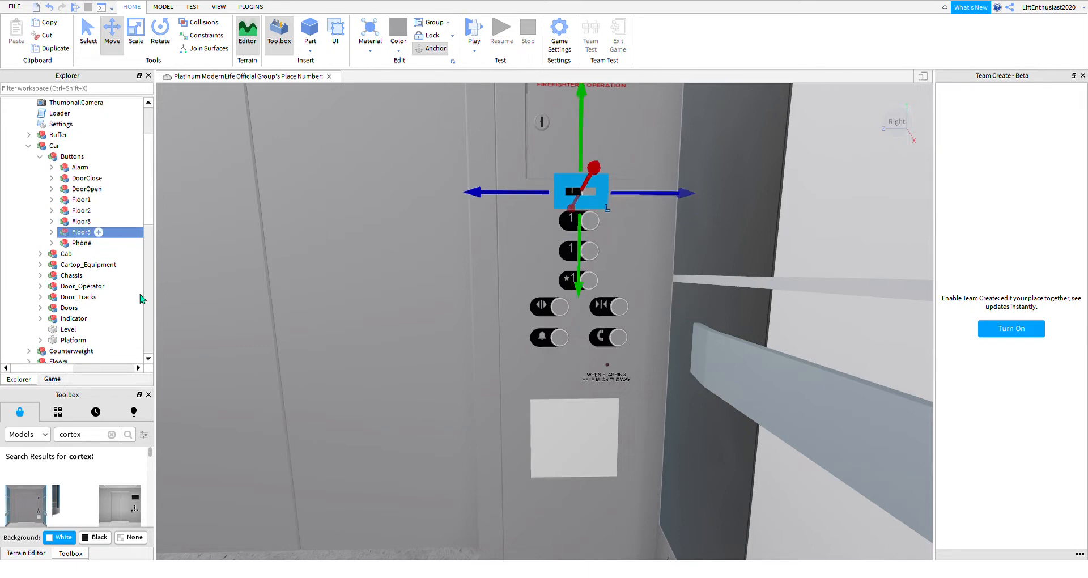
- Rename the duplicated car button model to Floor4
scroll(97, 244, "right", 1)
key("F2")
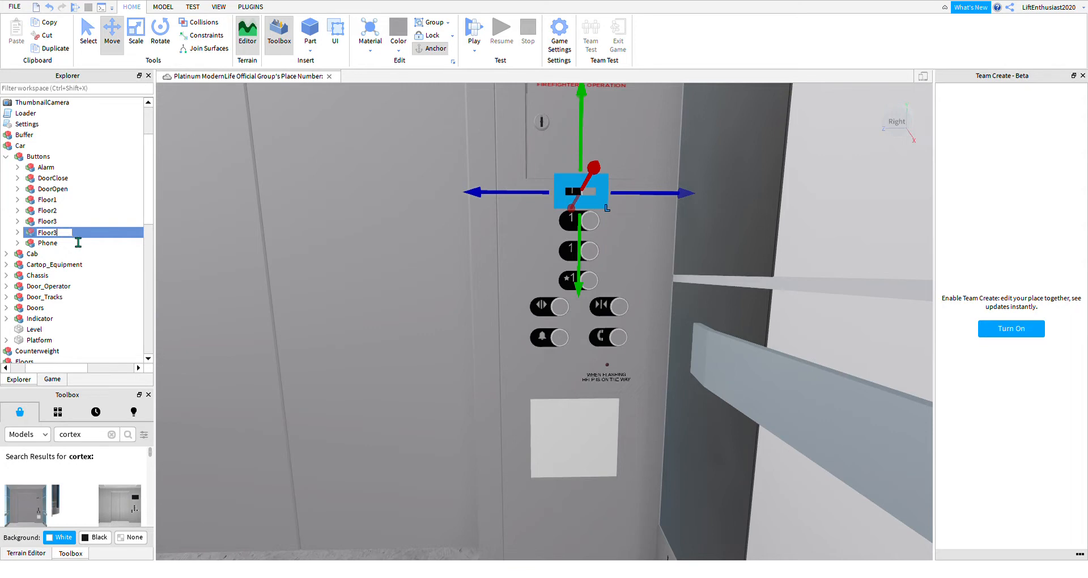
right_click_drag(449, 227, 447, 202)
scroll(451, 207, "down", 2)
left_click(456, 213)
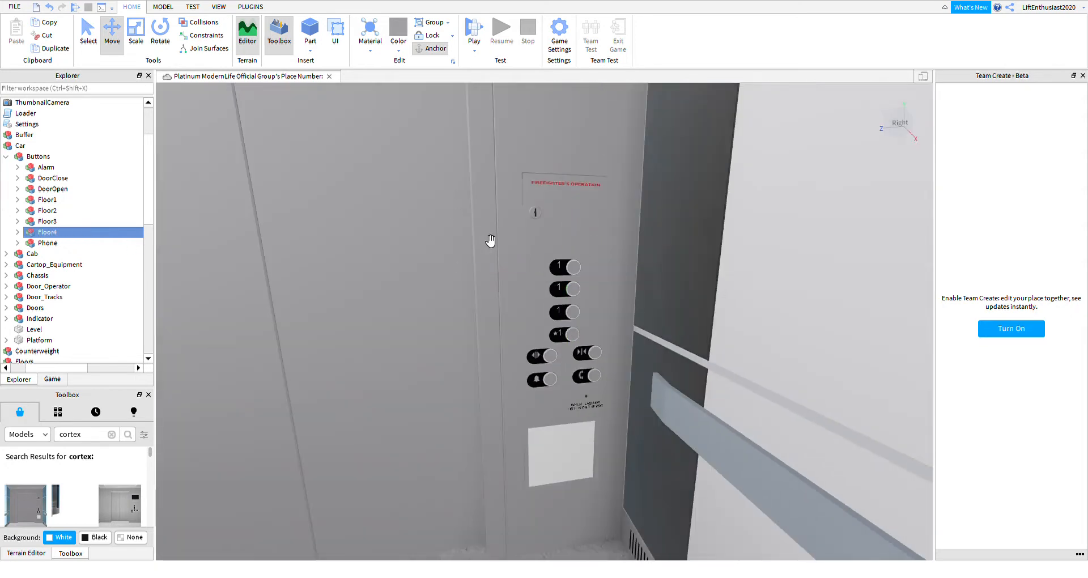
- Select the whole Cortex Open Source 3rd Gen V2.0 elevator model and copy it to the clipboard
key("w")
right_click_drag(491, 241, 516, 251)
scroll(514, 251, "down", 1)
scroll(516, 252, "down", 3)
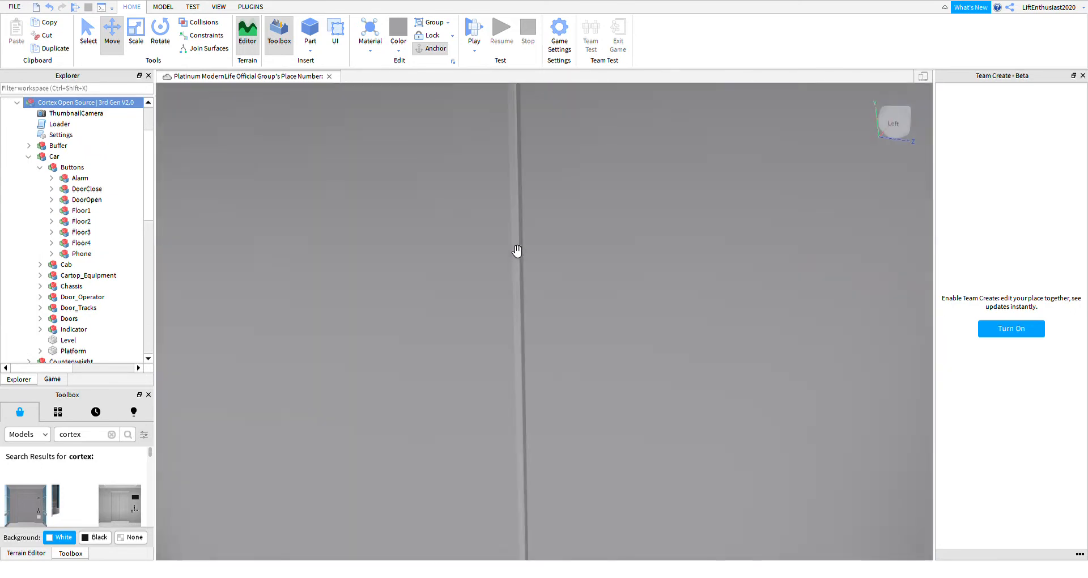
scroll(517, 250, "down", 5)
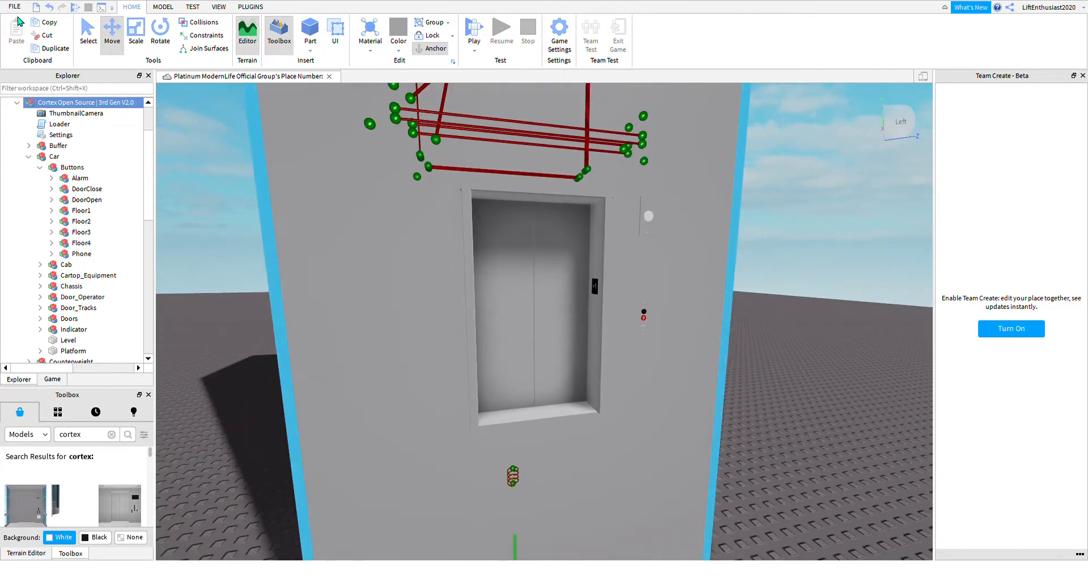
left_click(47, 23)
mouse_move(461, 182)
right_mouse_down()
mouse_move(597, 176)
mouse_move(438, 167)
mouse_move(463, 179)
right_mouse_up()
key("w")
key("s")
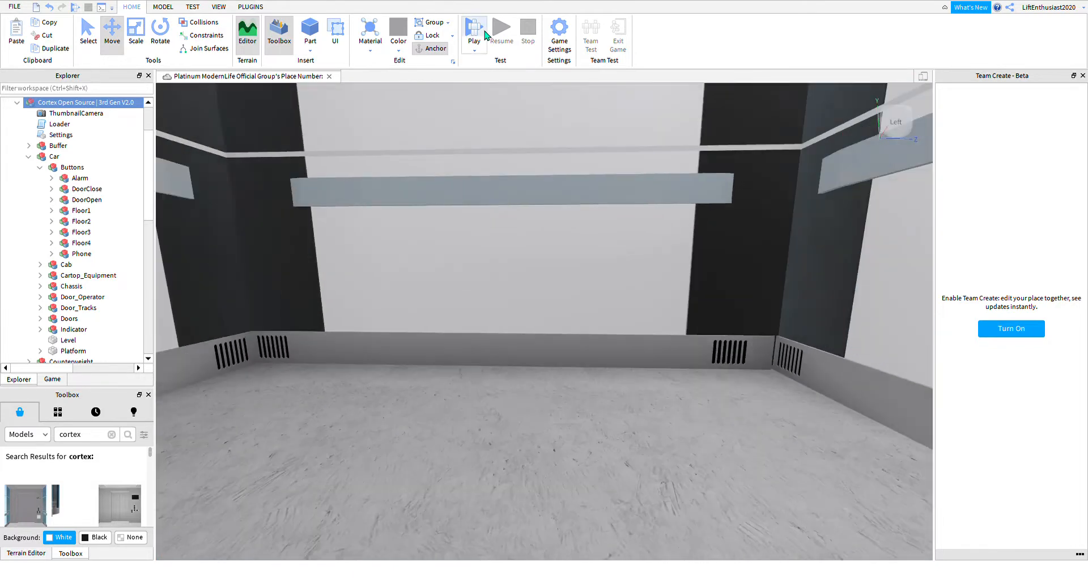
- Insert a SpawnLocation on the baseplate near the elevator
key("s")
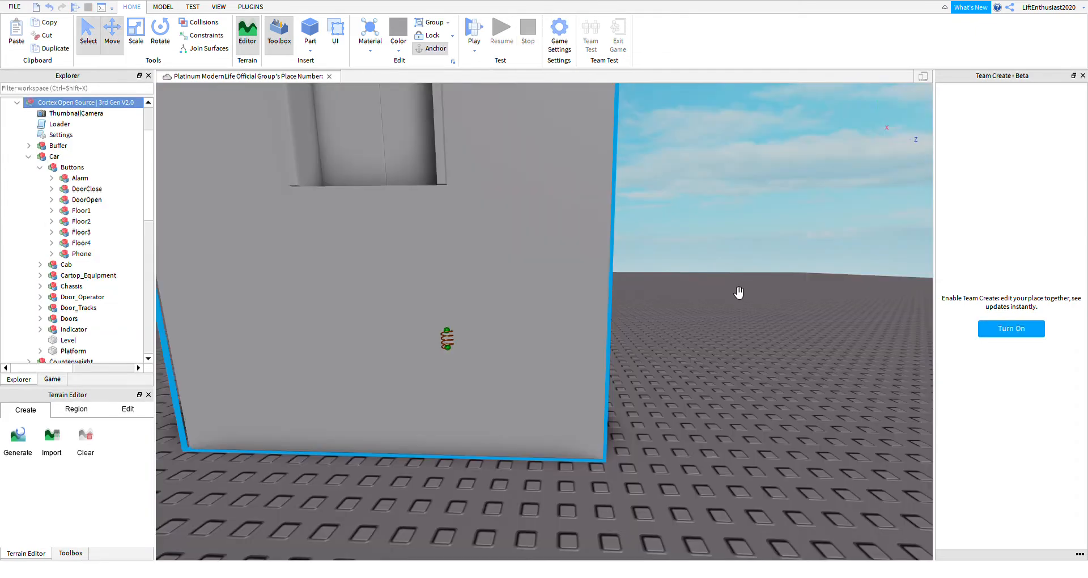
scroll(747, 273, "down", 4)
right_click_drag(740, 275, 634, 154)
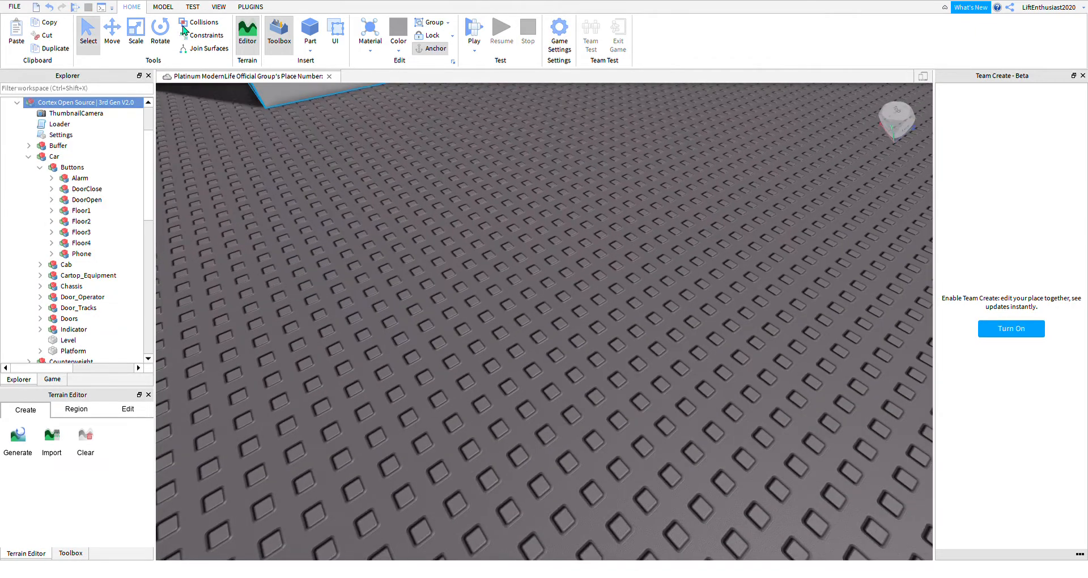
left_click(165, 8)
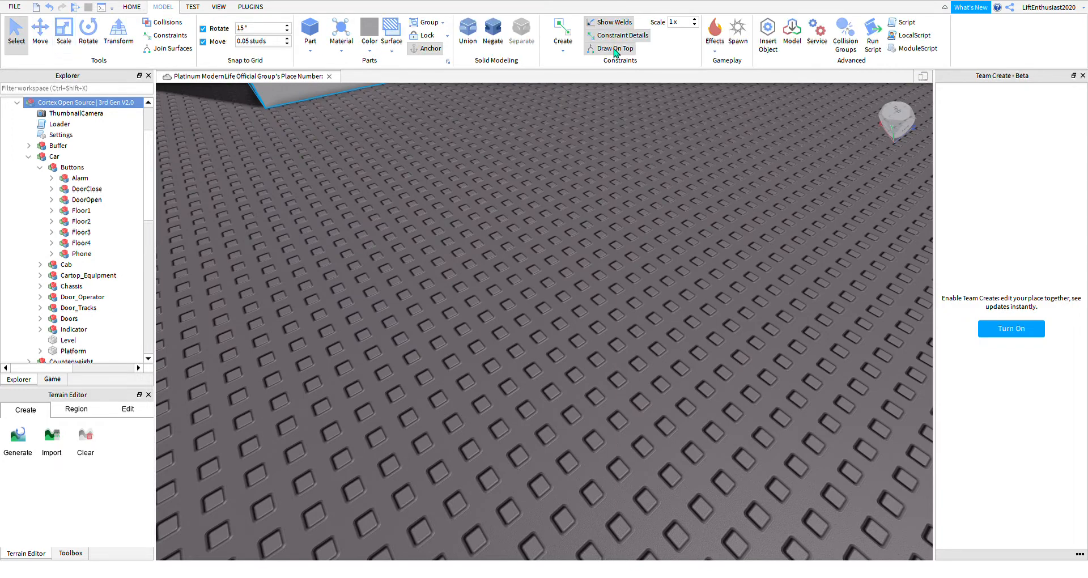
left_click(736, 39)
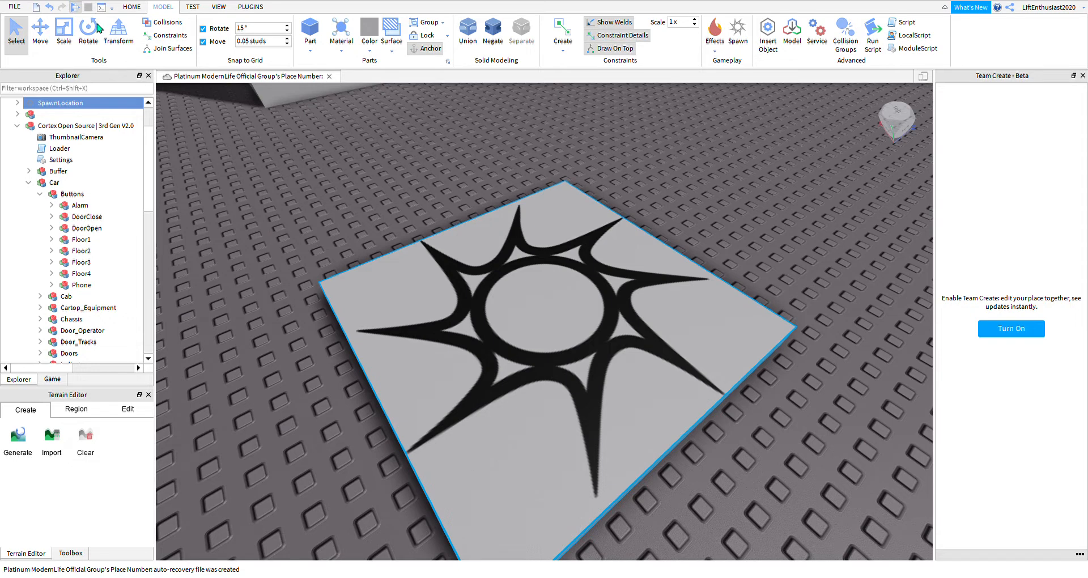
- Start a play test and walk the avatar from the spawn point to the elevator's first-floor landing doors
key("F5")
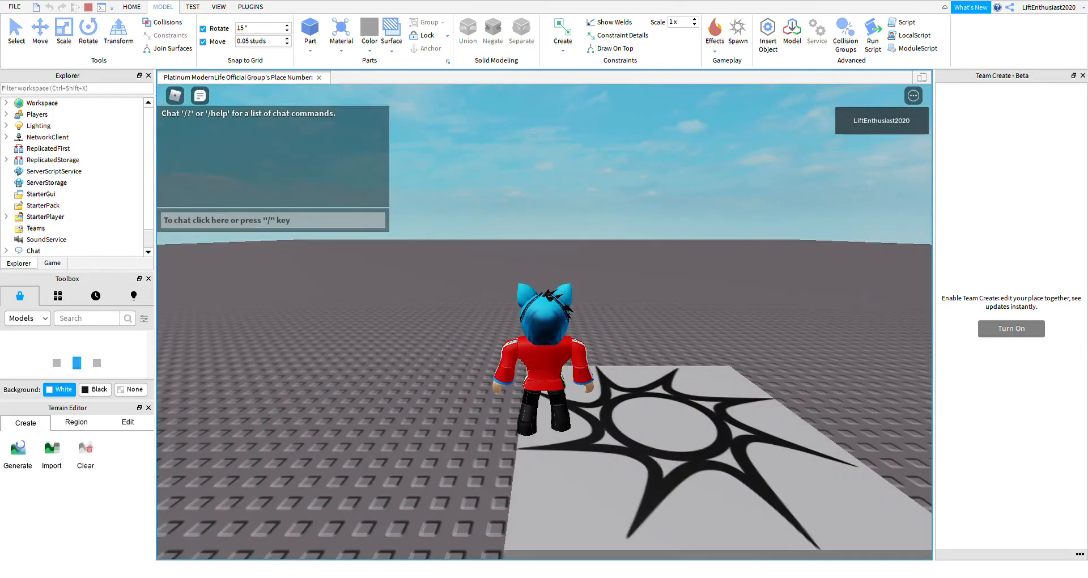
key("d")
key("s")
key("w")
right_click_drag(639, 270, 639, 271)
key("space")
scroll(639, 270, "up", 3)
key("w")
scroll(639, 271, "down", 4)
scroll(639, 272, "up", 2)
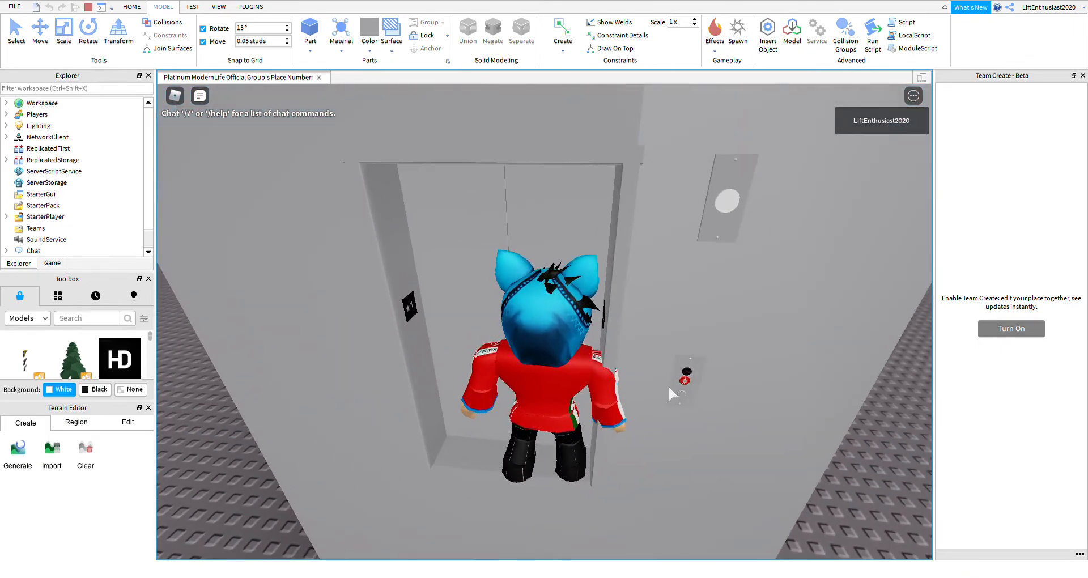
- Walk into the elevator car in first-person view and ride it to floor 4
scroll(670, 392, "up", 5)
scroll(686, 358, "down", 2)
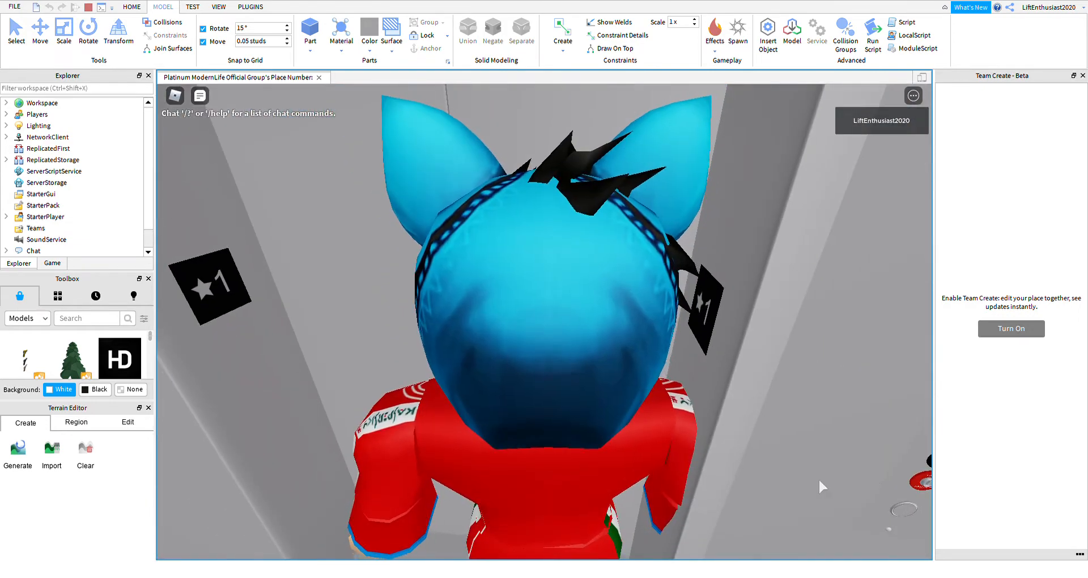
scroll(697, 396, "up", 5)
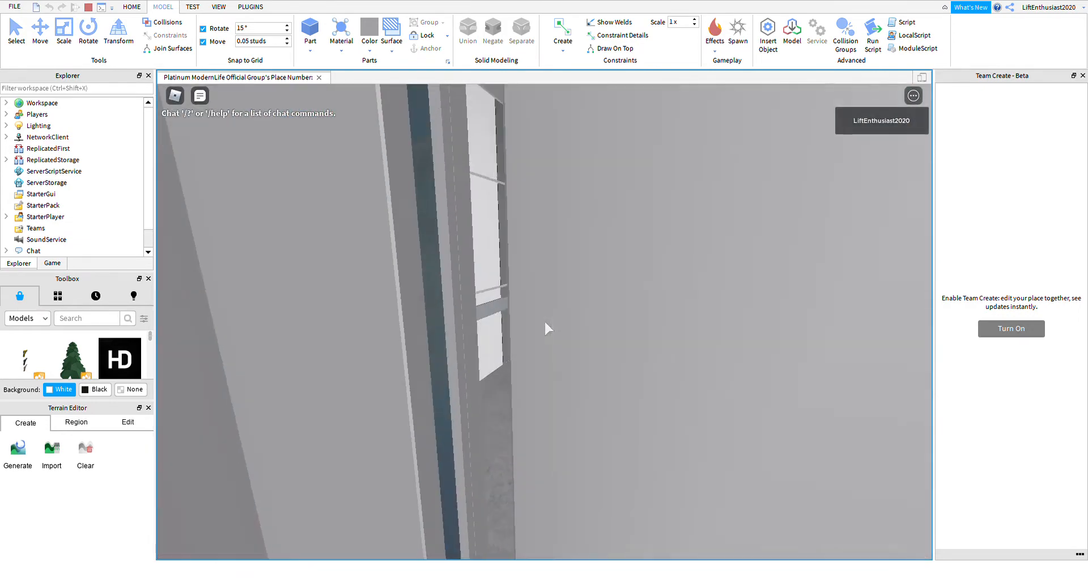
key("w")
key("w")
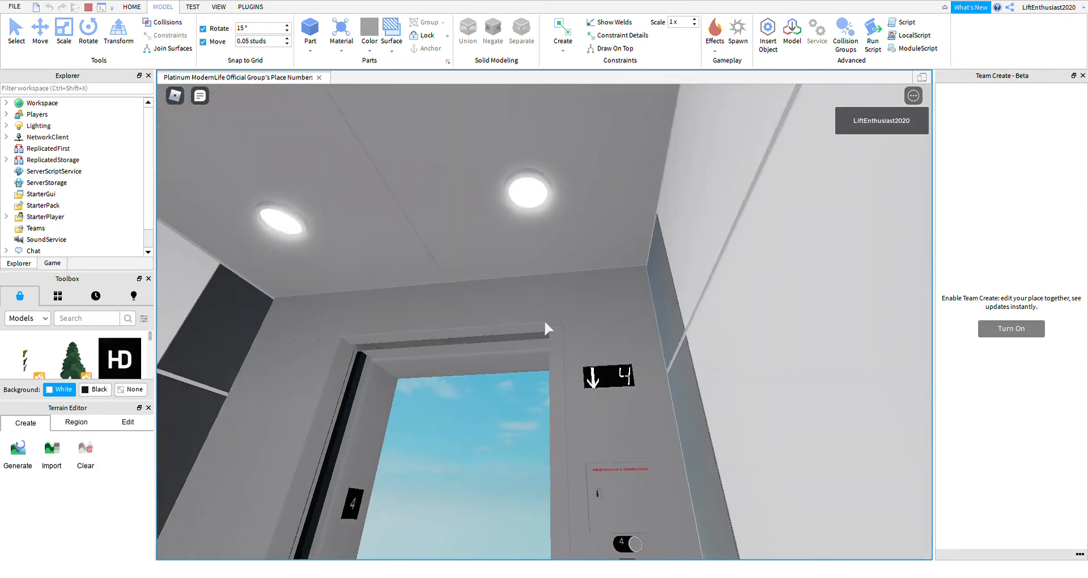
- Examine the car's stop at the fourth floor from outside the shaft and from inside the cab
scroll(514, 334, "down", 10)
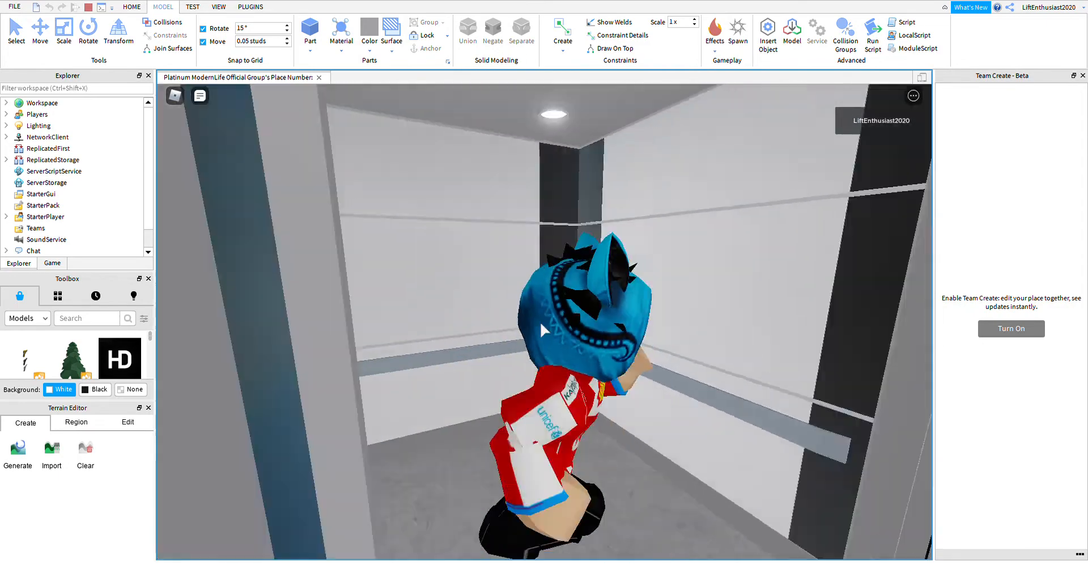
scroll(514, 335, "up", 4)
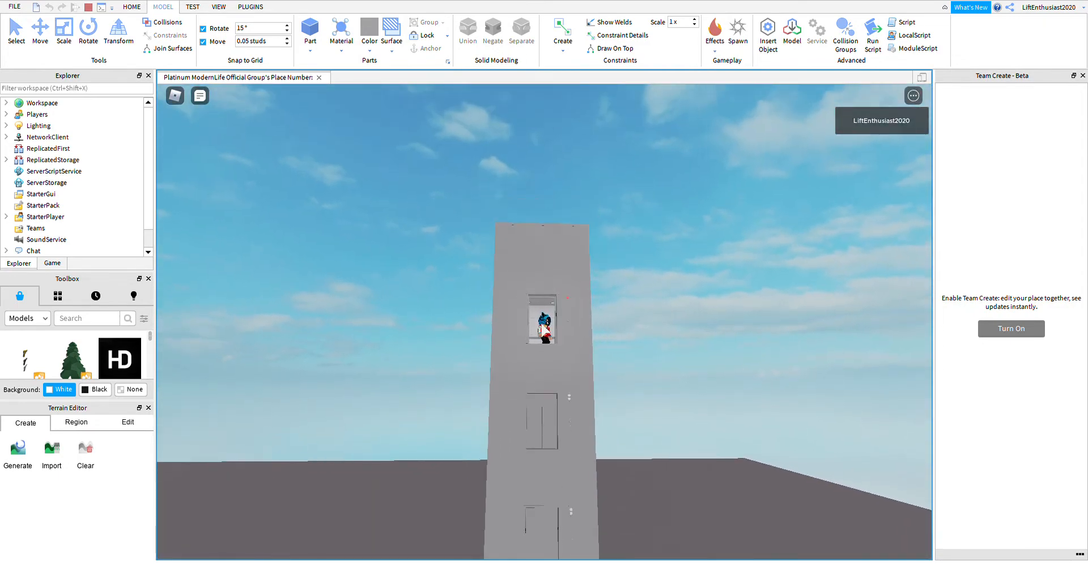
scroll(514, 334, "up", 6)
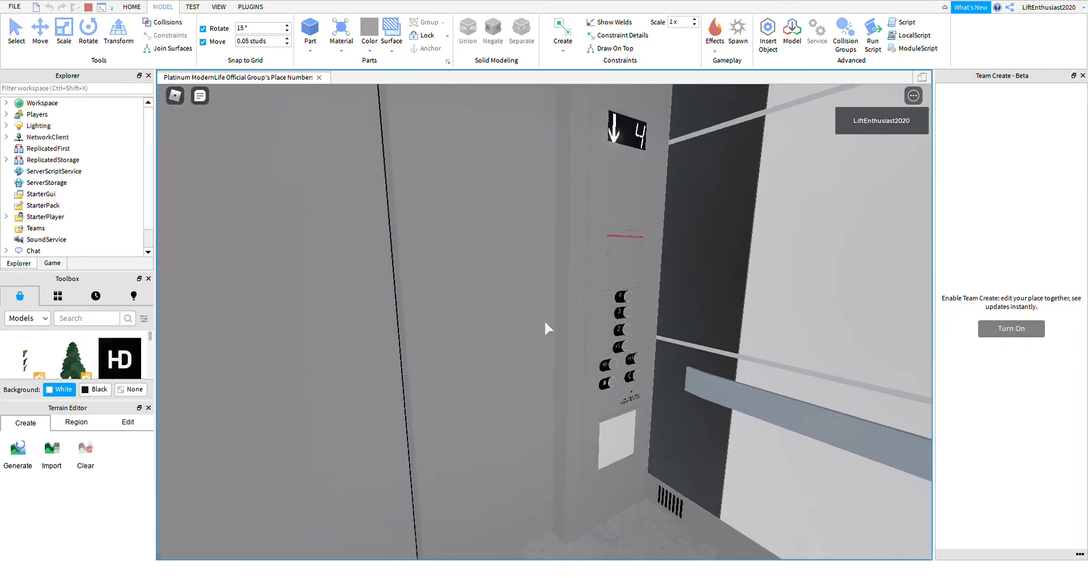
scroll(545, 322, "down", 3)
right_click_drag(545, 322, 548, 328)
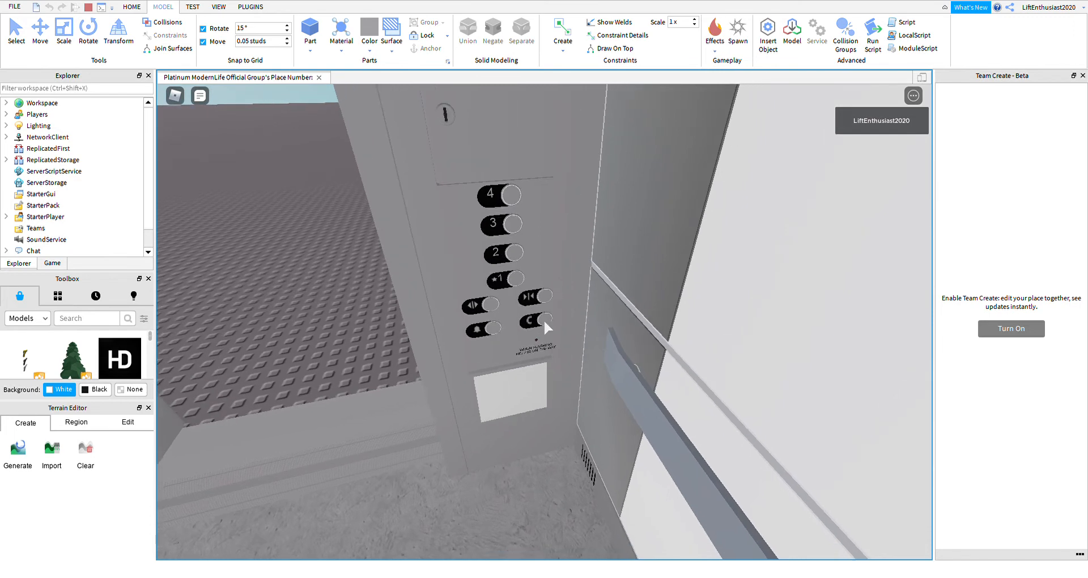
- Inspect the car's button panel and floor indicator at floor 1, and walk out of the car onto the baseplate
right_click_drag(545, 323, 545, 324)
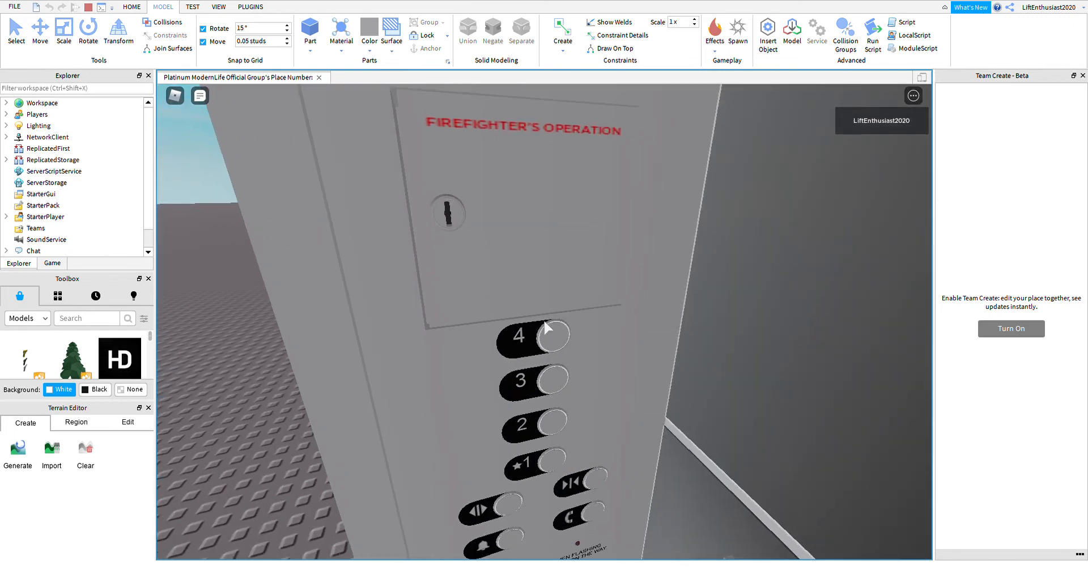
key("s")
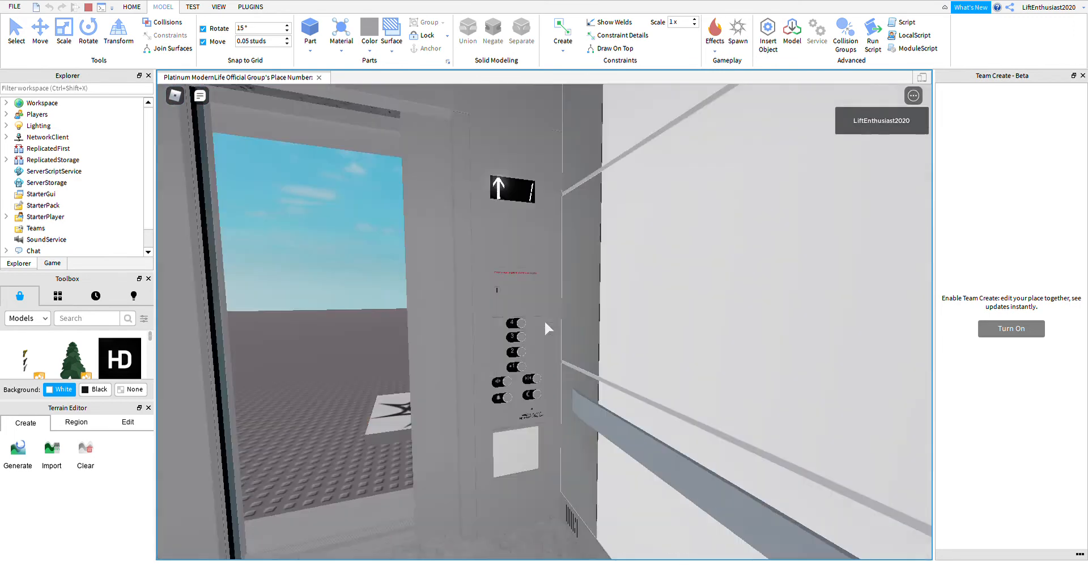
key("w")
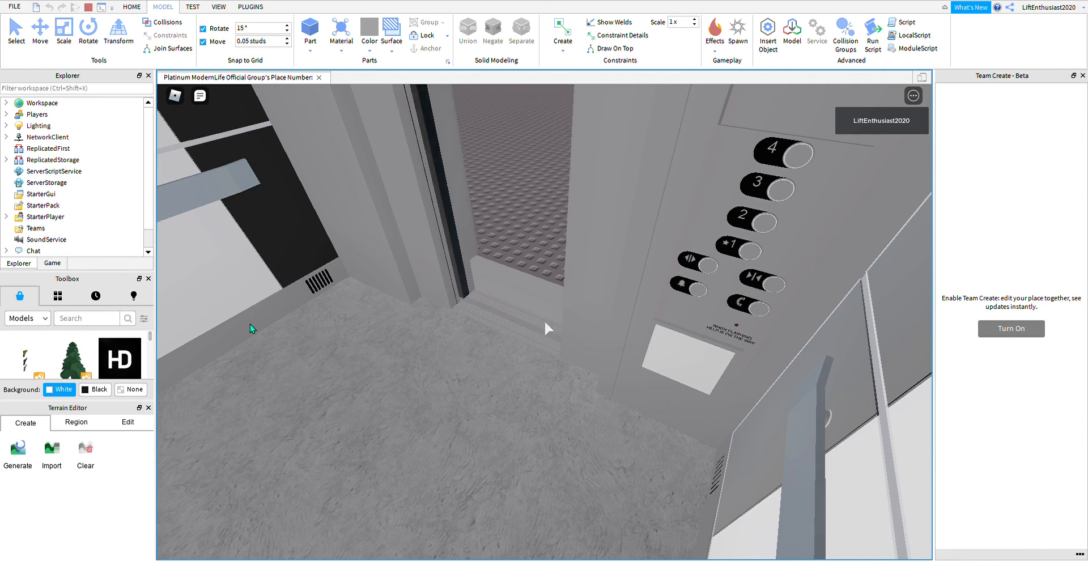
key("w")
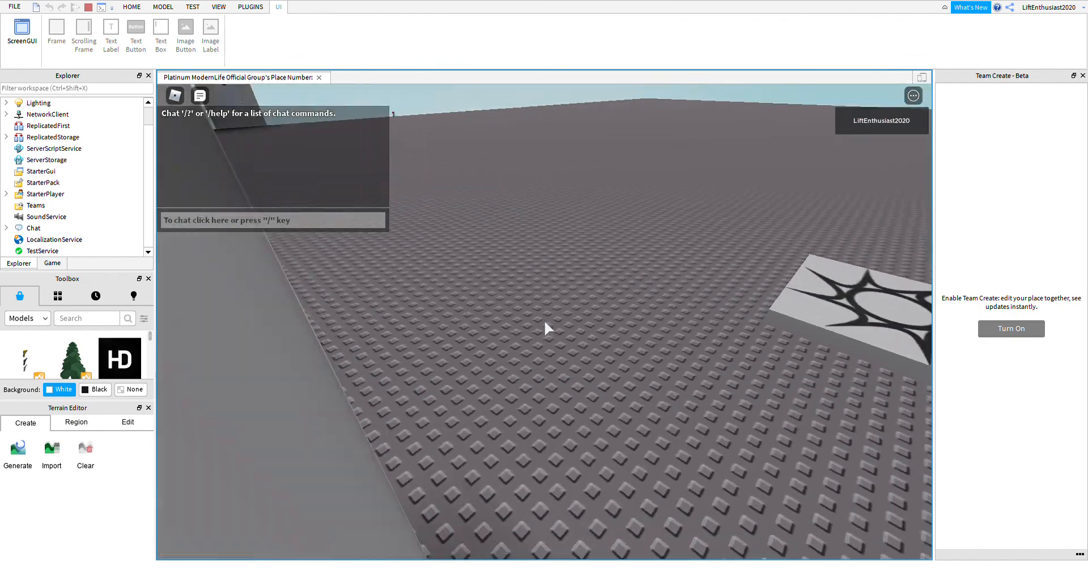